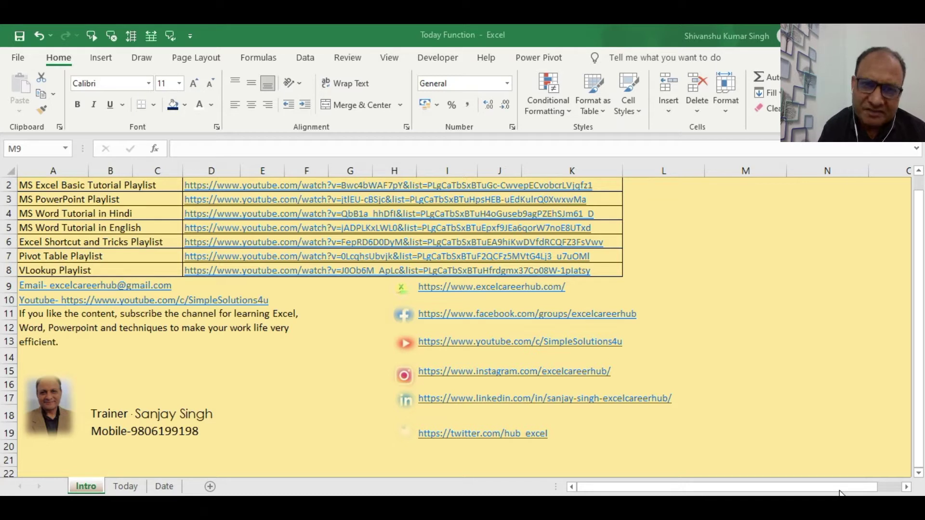
# Open the Date sheet and examine the number formats available for the date in cell A4.
pyautogui.moveTo(522, 507)
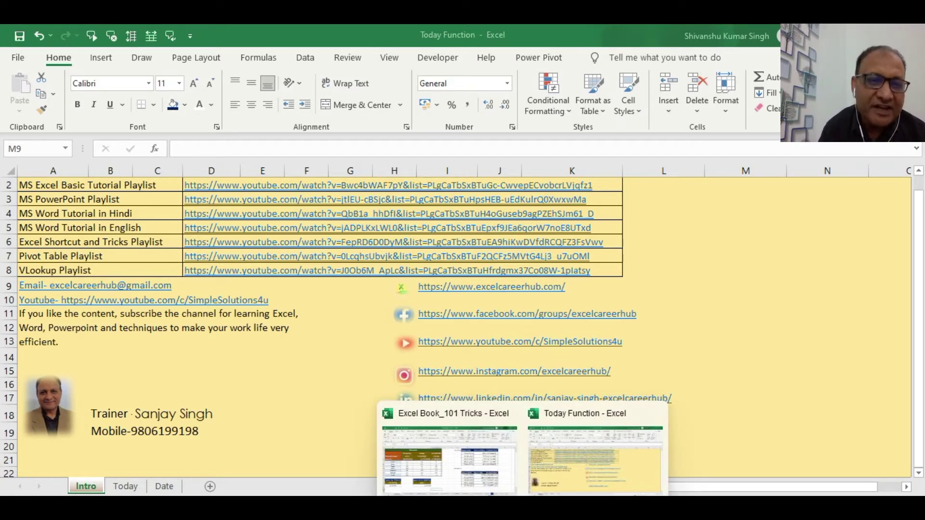
pyautogui.click(255, 453)
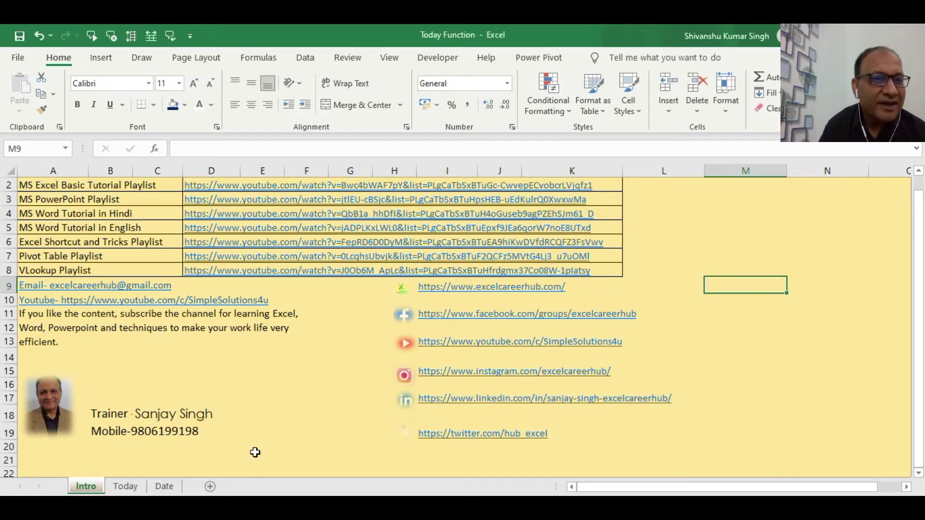
pyautogui.click(166, 486)
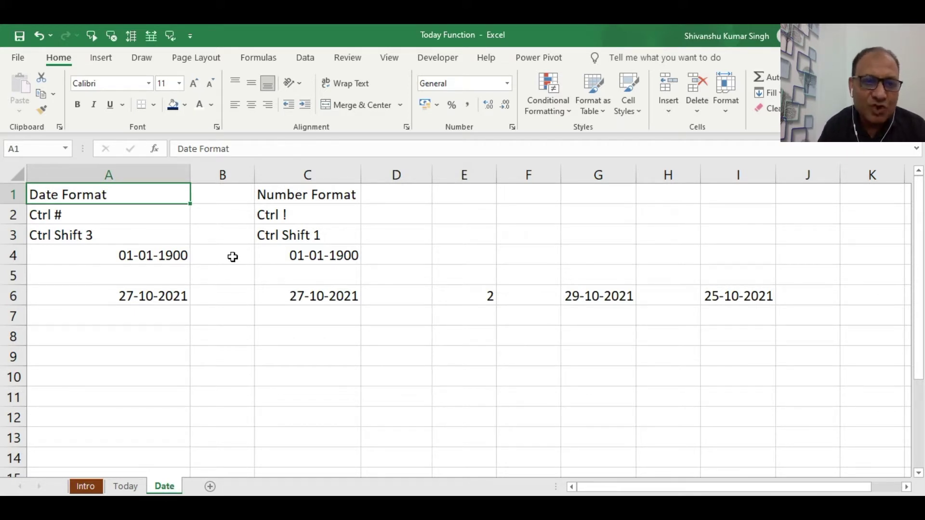
pyautogui.click(163, 257)
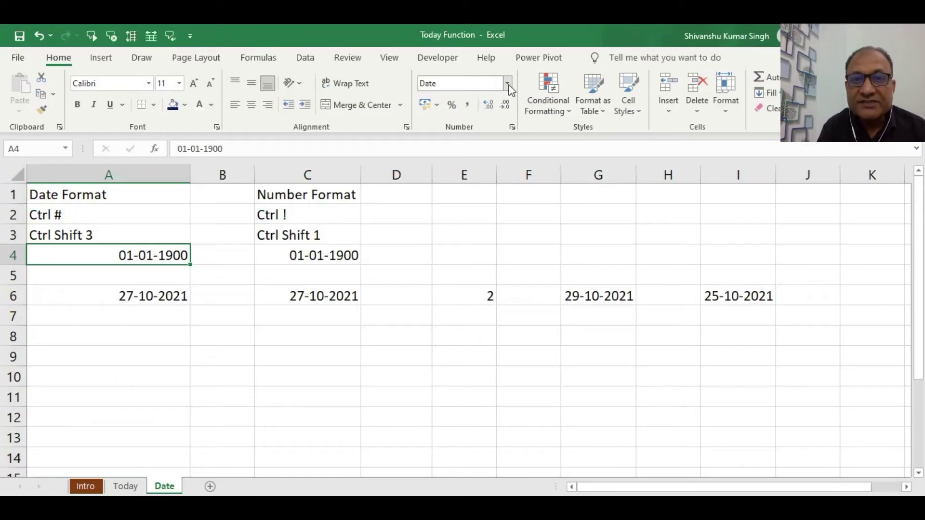
pyautogui.click(578, 142)
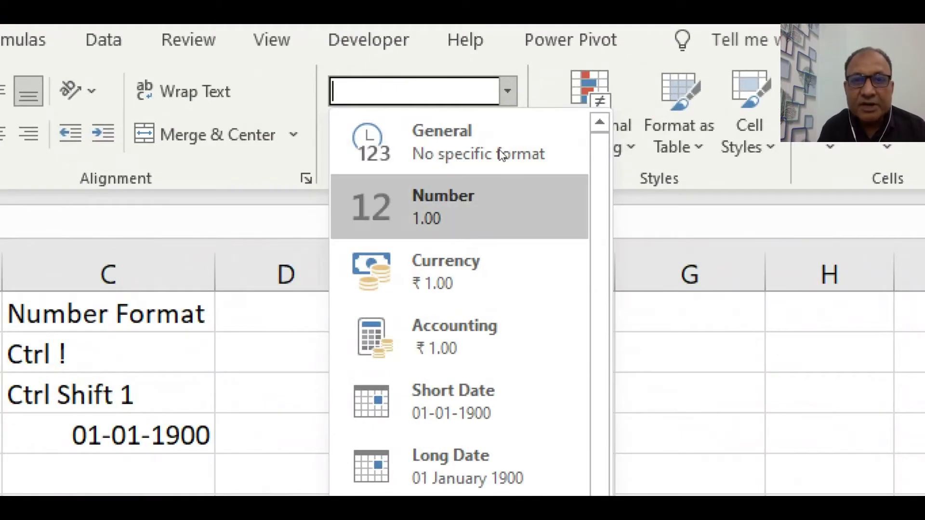
pyautogui.press('Down')
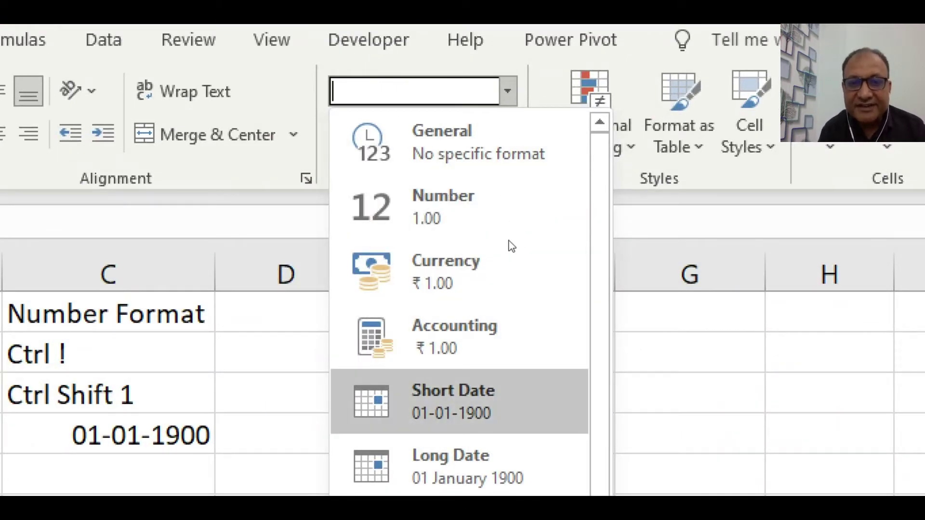
pyautogui.press('Up')
pyautogui.press('Up')
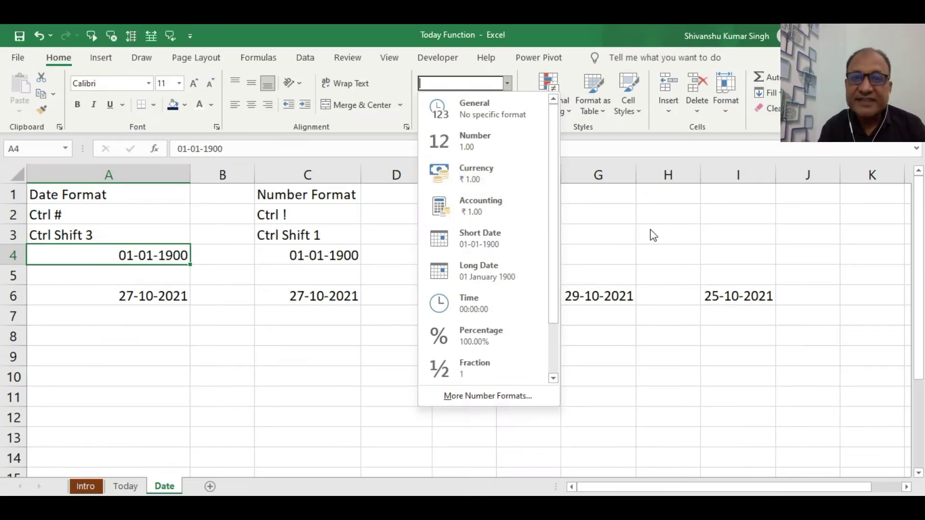
pyautogui.press('Escape')
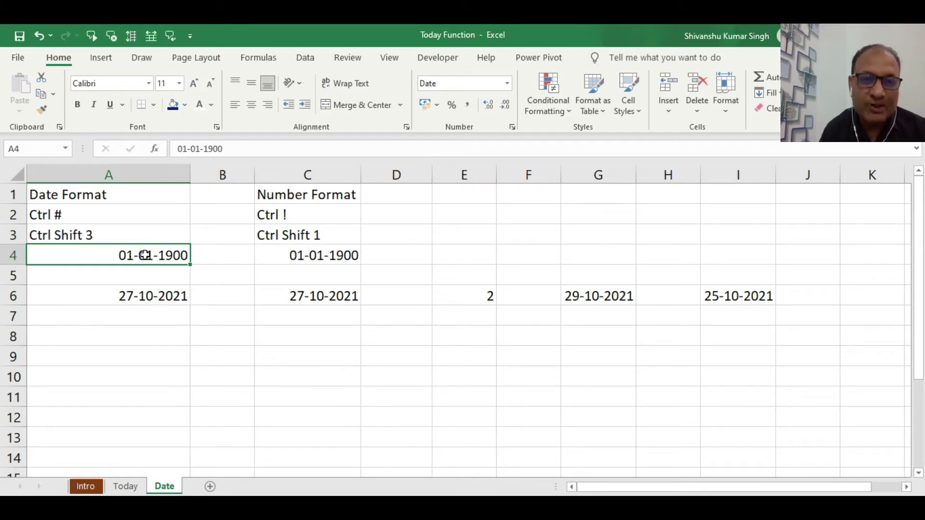
# Toggle cell C4 between number and date format, ending in the two-decimal number format.
pyautogui.click(316, 261)
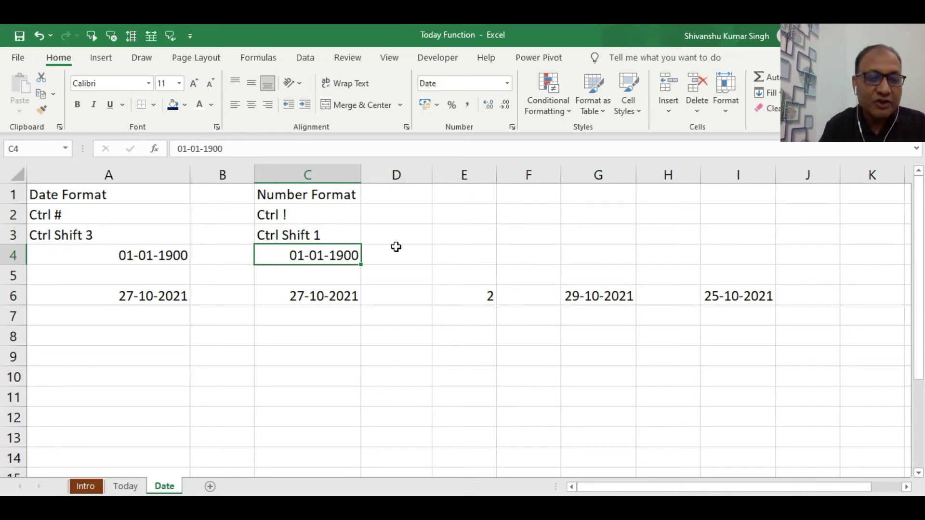
pyautogui.hotkey('ctrl', 'shift', '1')
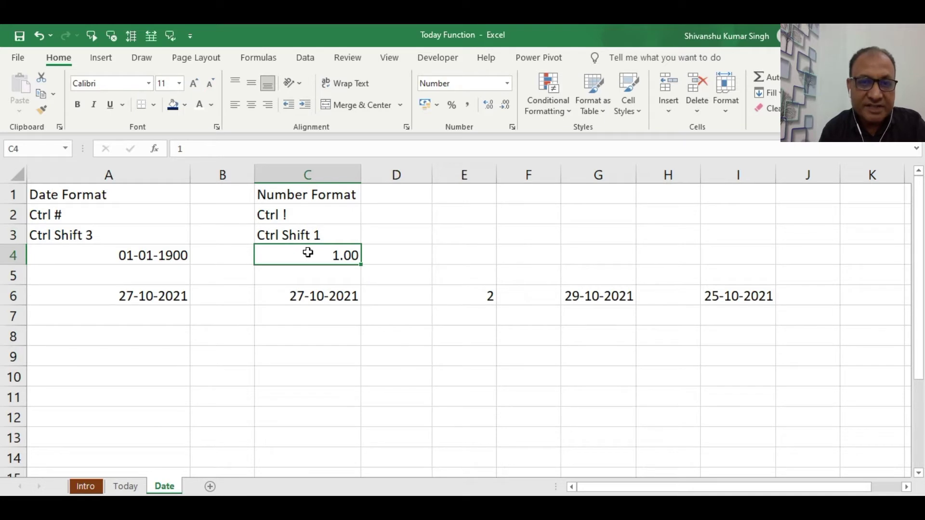
pyautogui.hotkey('ctrl', 'shift', '3')
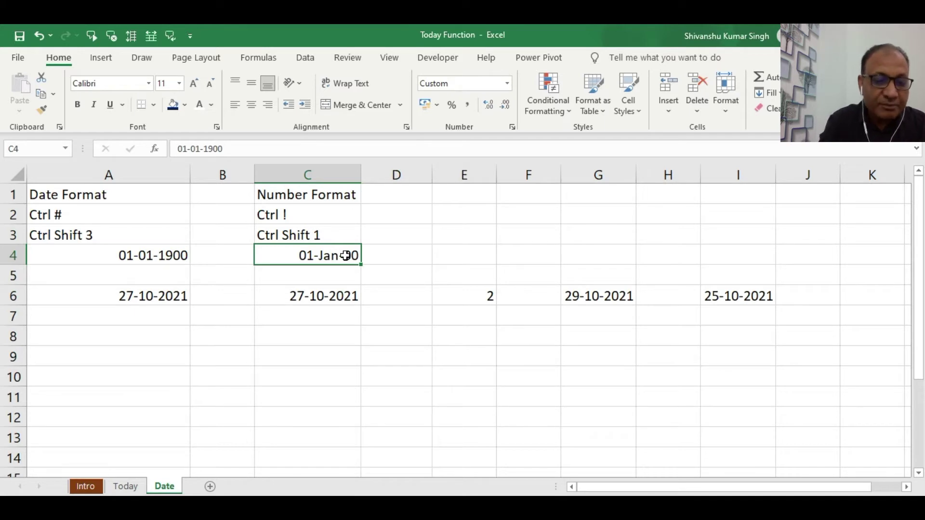
pyautogui.hotkey('ctrl', 'shift', '1')
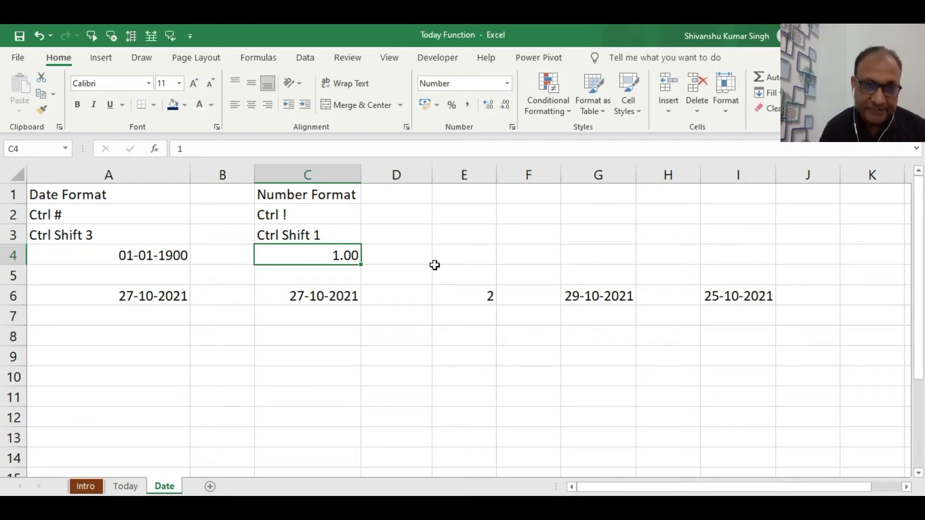
# Replace the formula in G6 with =C6+E6 to add the number of days in E6 to the date.
pyautogui.click(296, 297)
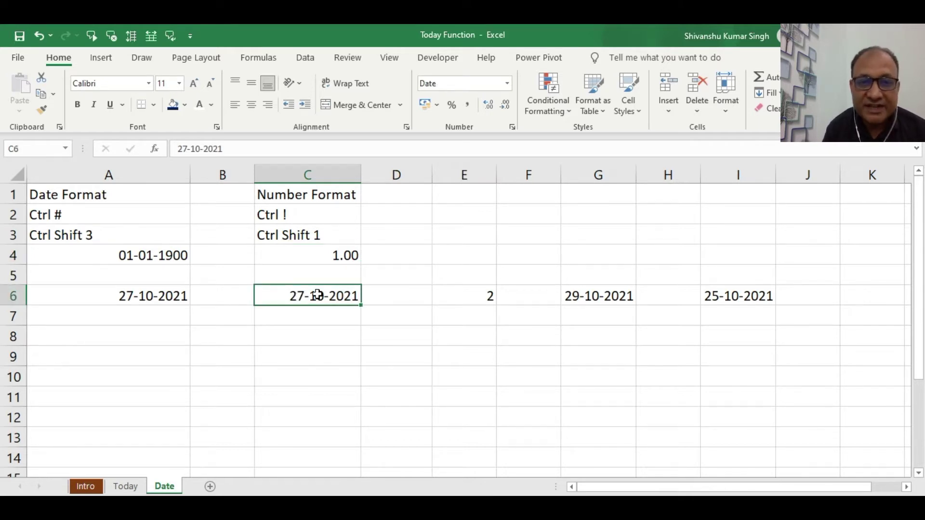
pyautogui.click(480, 294)
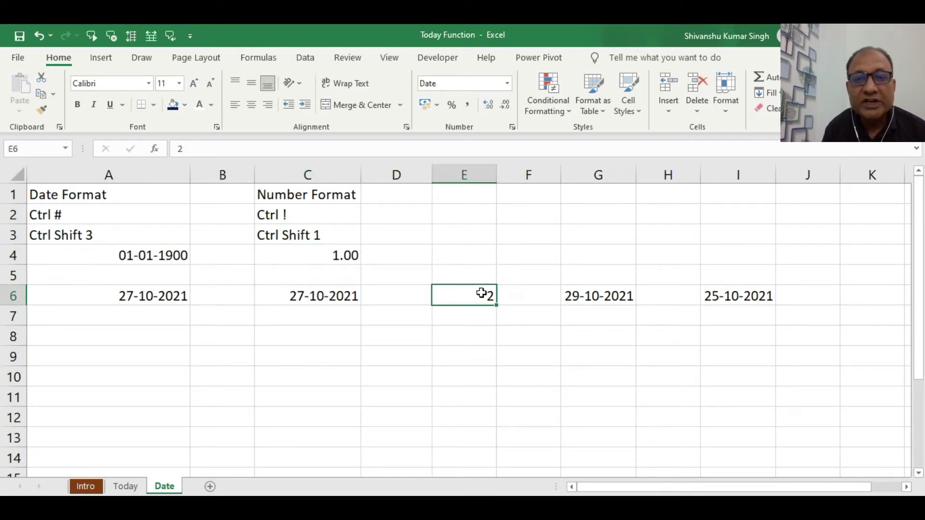
pyautogui.click(620, 295)
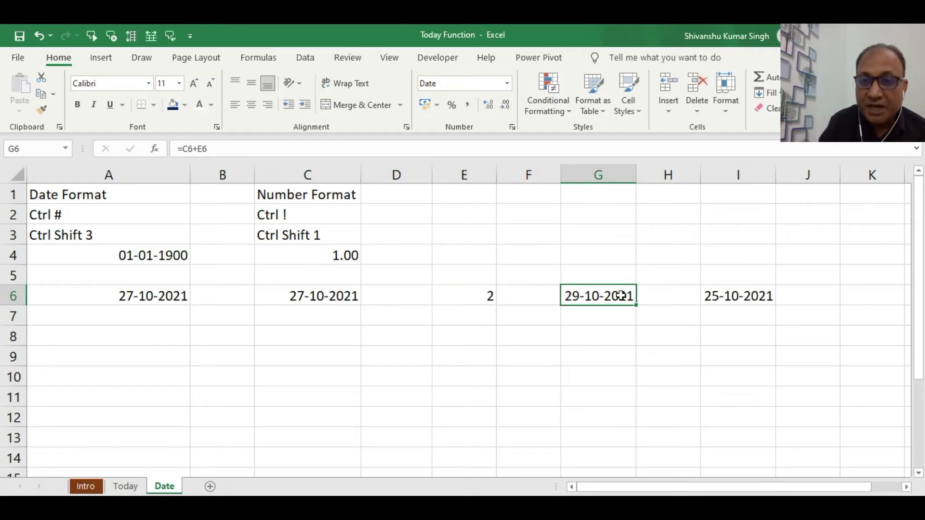
pyautogui.press('Delete')
pyautogui.write('=')
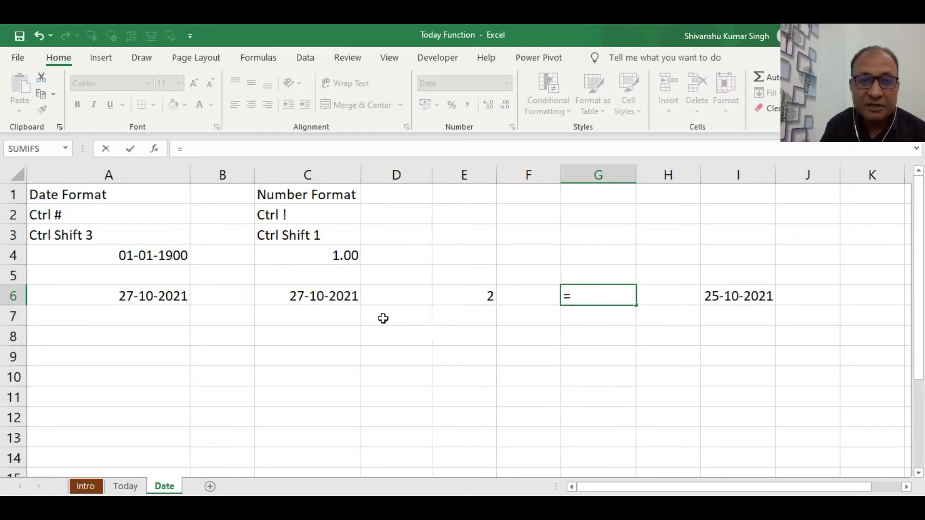
pyautogui.click(301, 296)
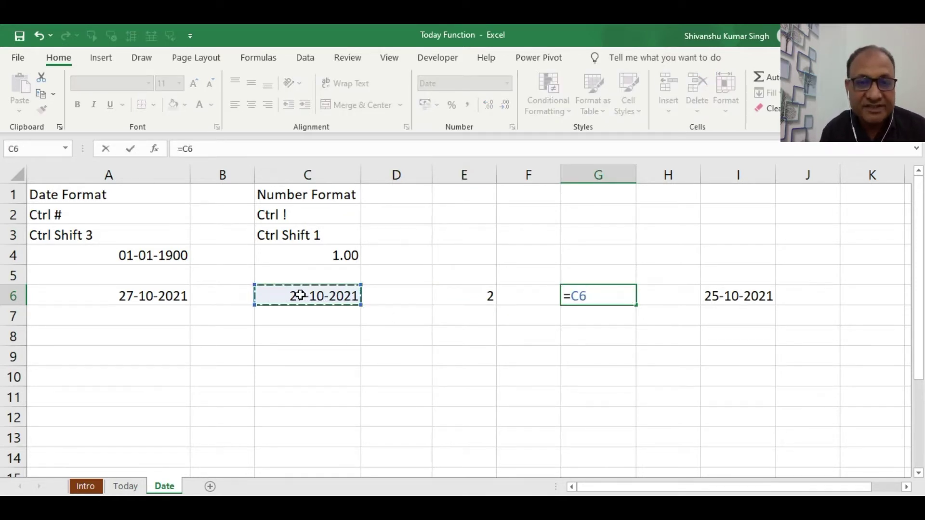
pyautogui.write('+')
pyautogui.click(453, 290)
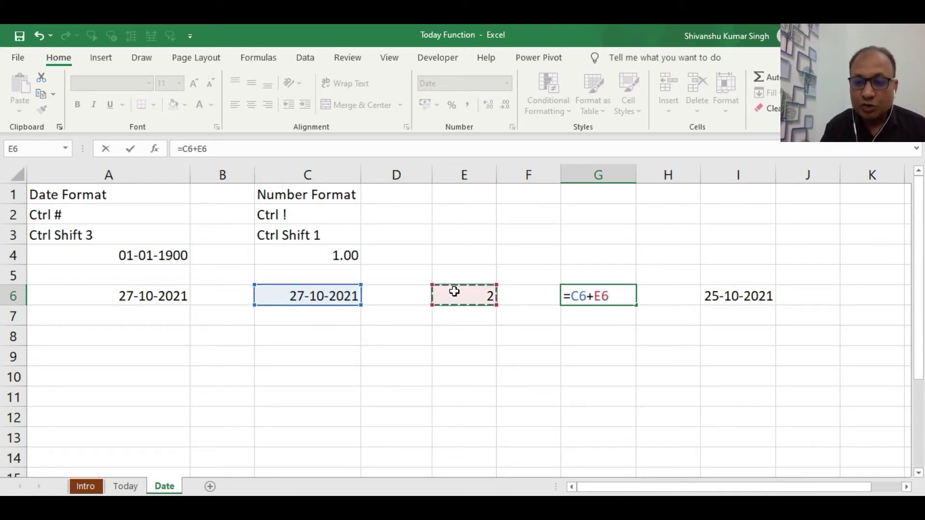
pyautogui.press('Return')
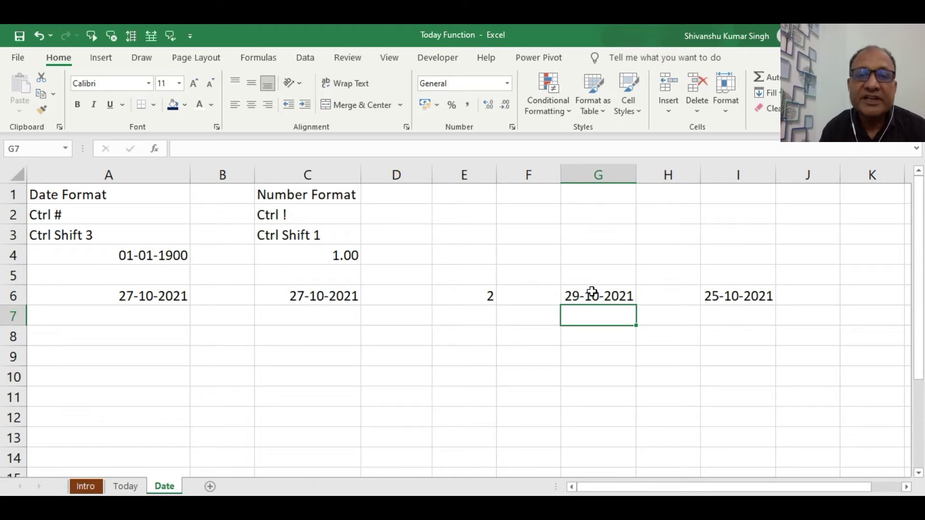
# Replace the formula in I6 with =C6-E6 to subtract the days in E6 from the date.
pyautogui.click(723, 293)
pyautogui.press('Delete')
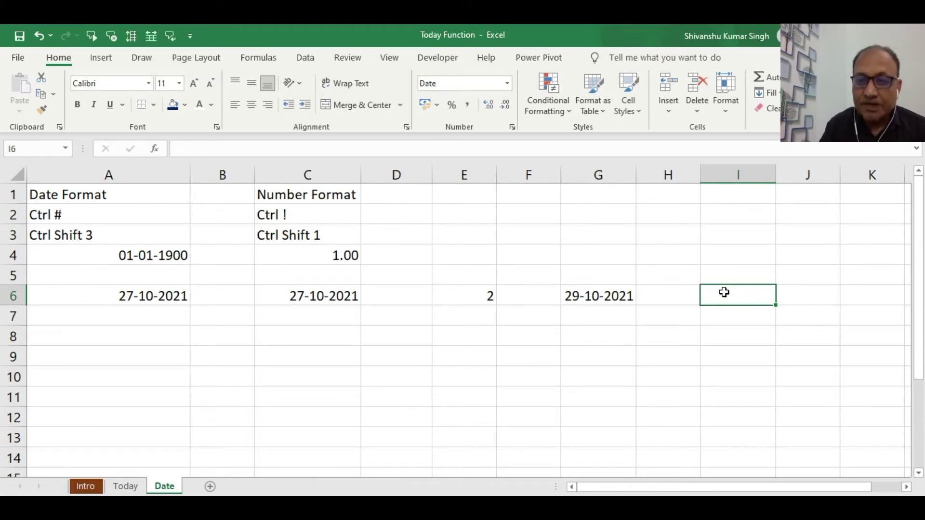
pyautogui.write('=')
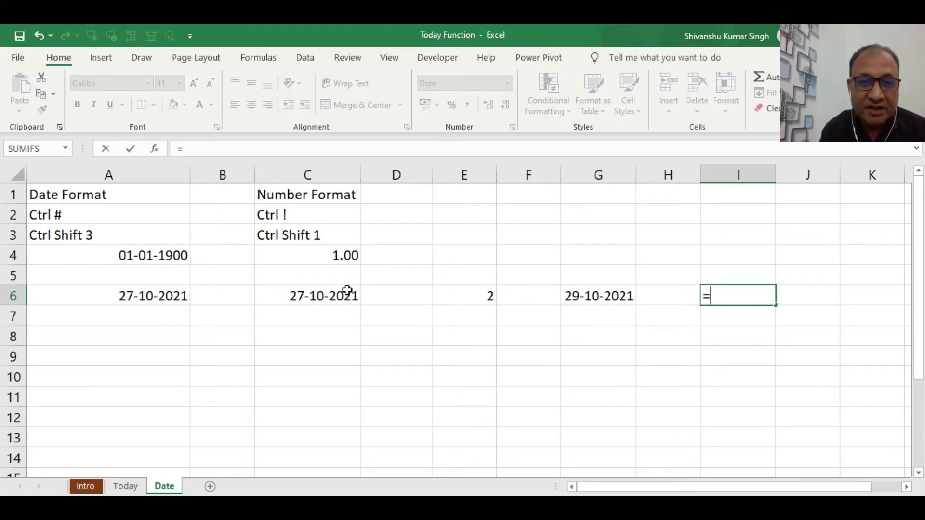
pyautogui.click(328, 294)
pyautogui.write('-')
pyautogui.click(482, 296)
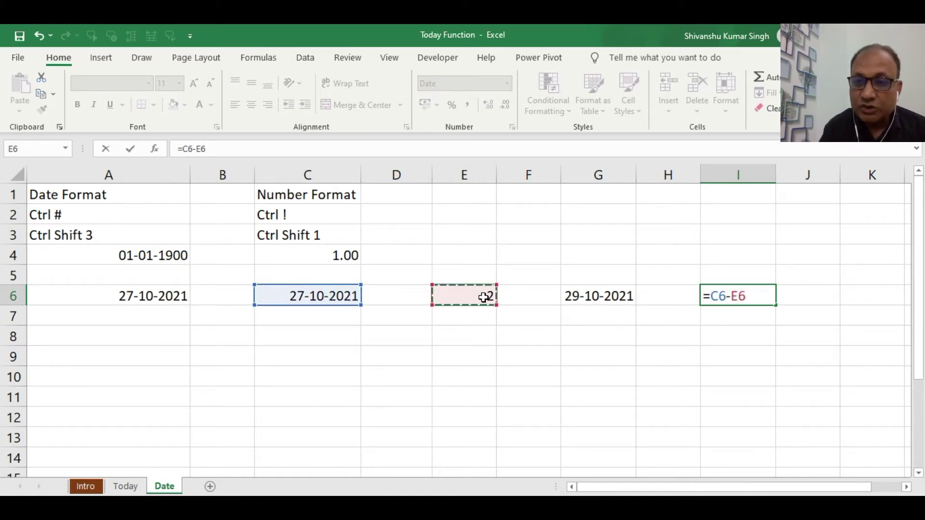
pyautogui.press('Return')
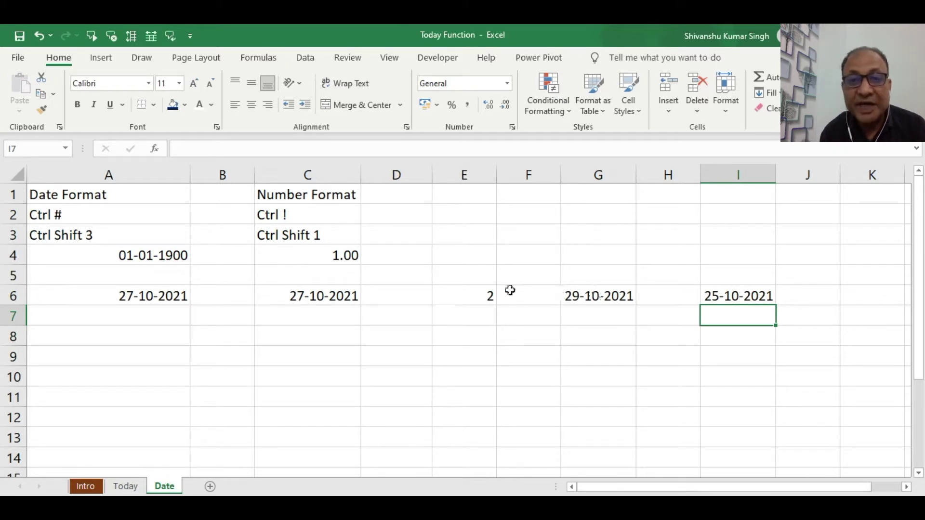
# Change the number of days in cell E6 to 1.
pyautogui.click(472, 290)
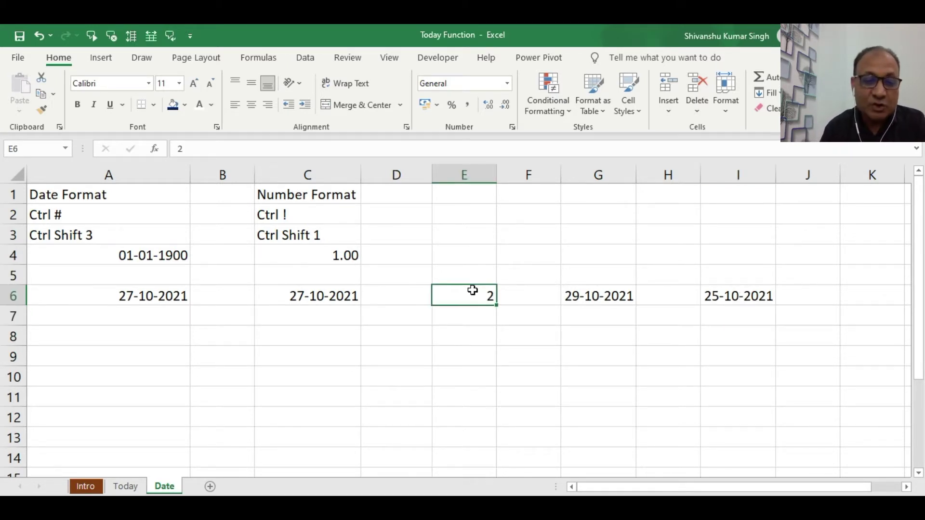
pyautogui.write('1')
pyautogui.press('Return')
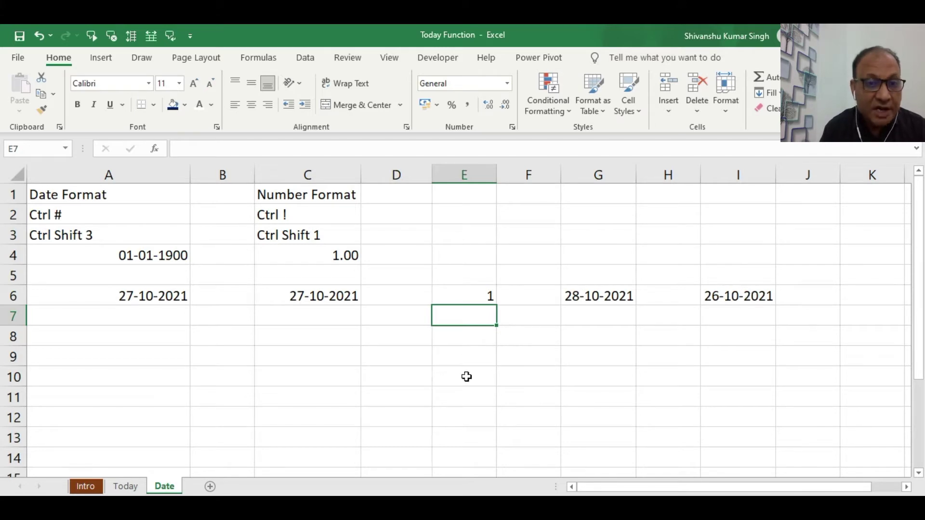
# On the Today sheet, enter the formula =today() in cell E15 and select that cell again.
pyautogui.click(129, 487)
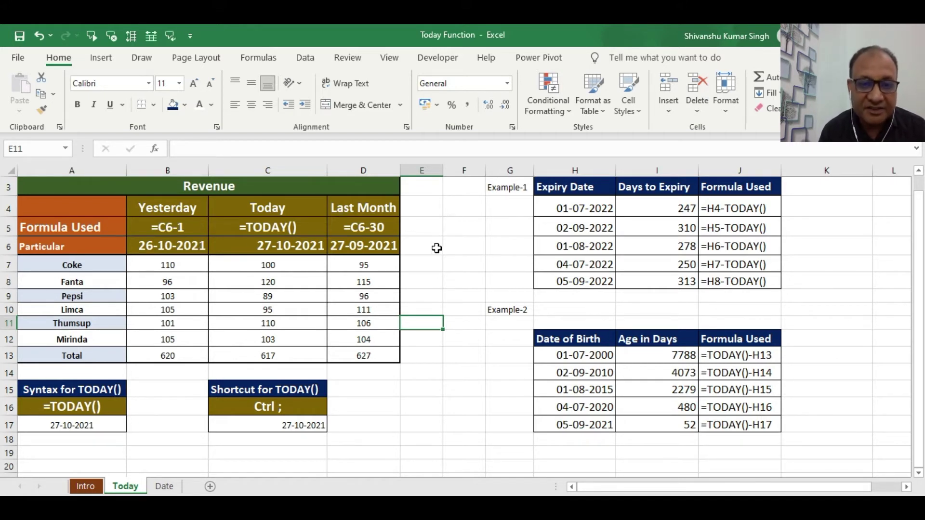
pyautogui.click(424, 391)
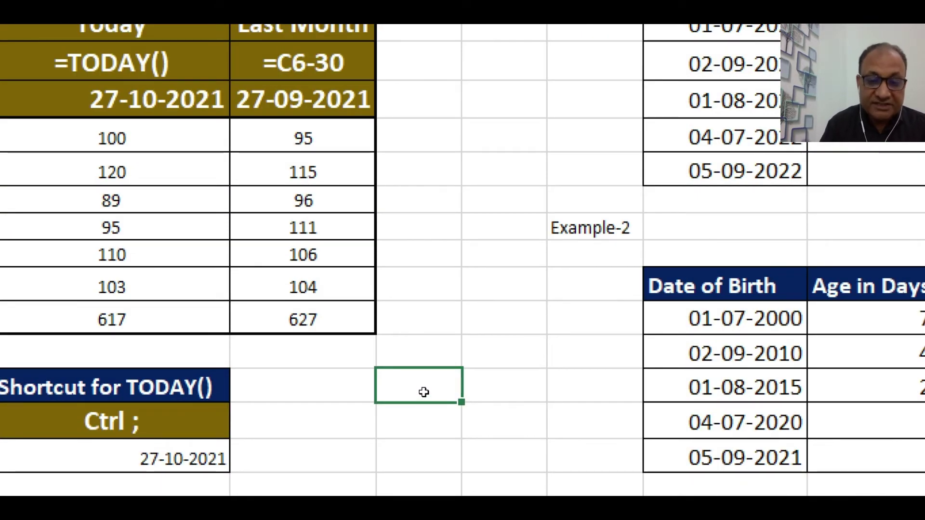
pyautogui.write('=')
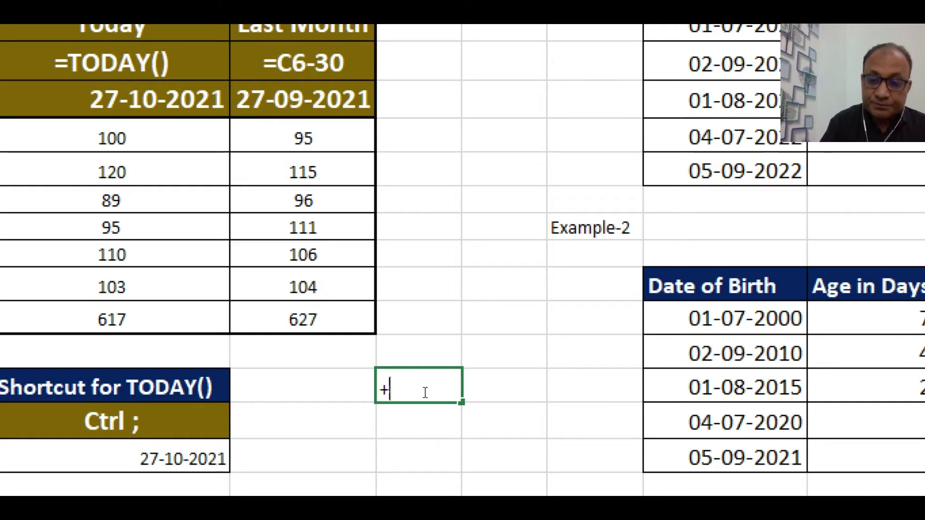
pyautogui.write('to')
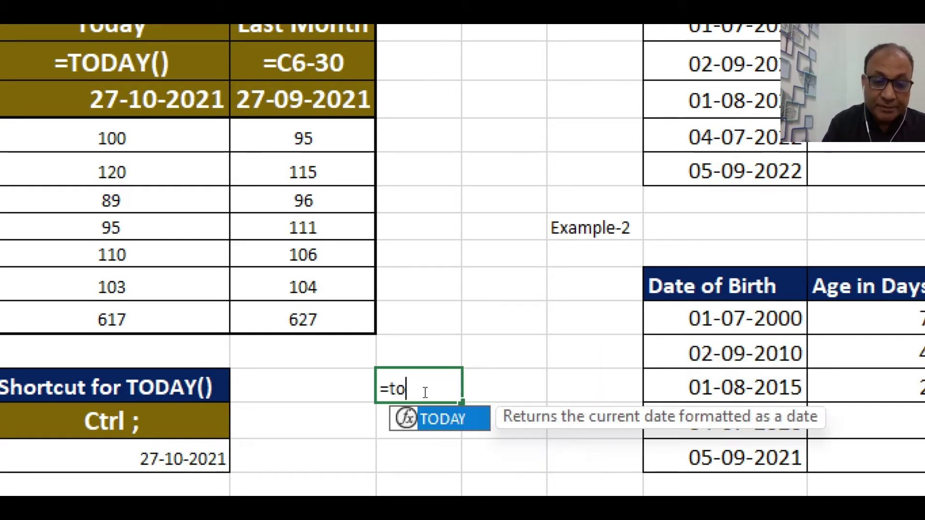
pyautogui.write('day()')
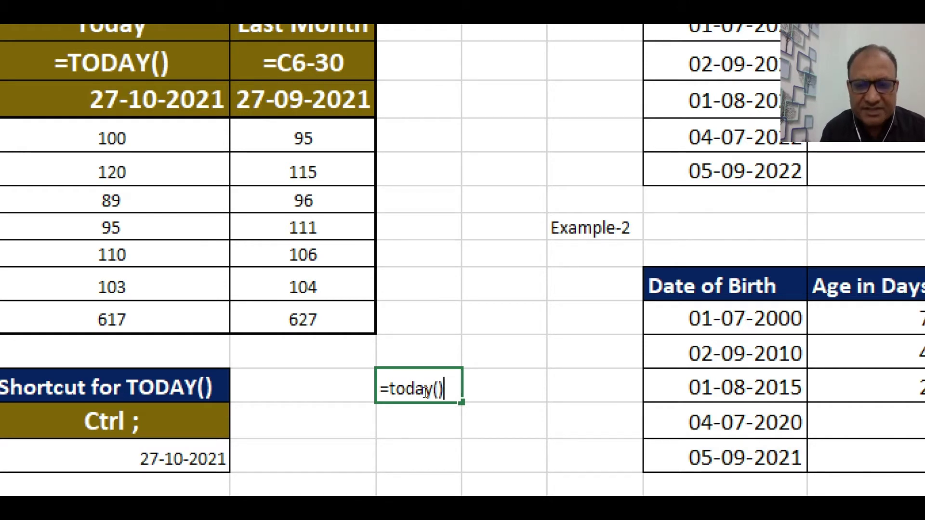
pyautogui.press('Return')
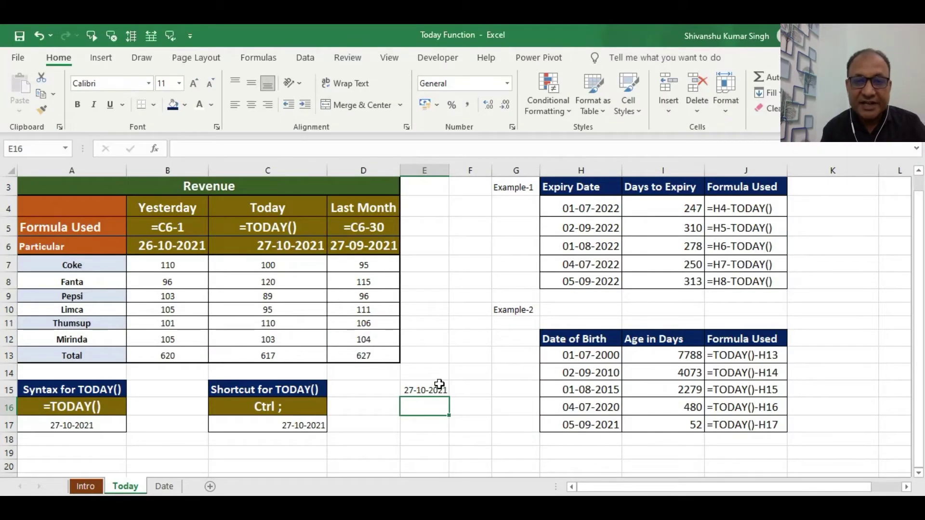
pyautogui.click(439, 384)
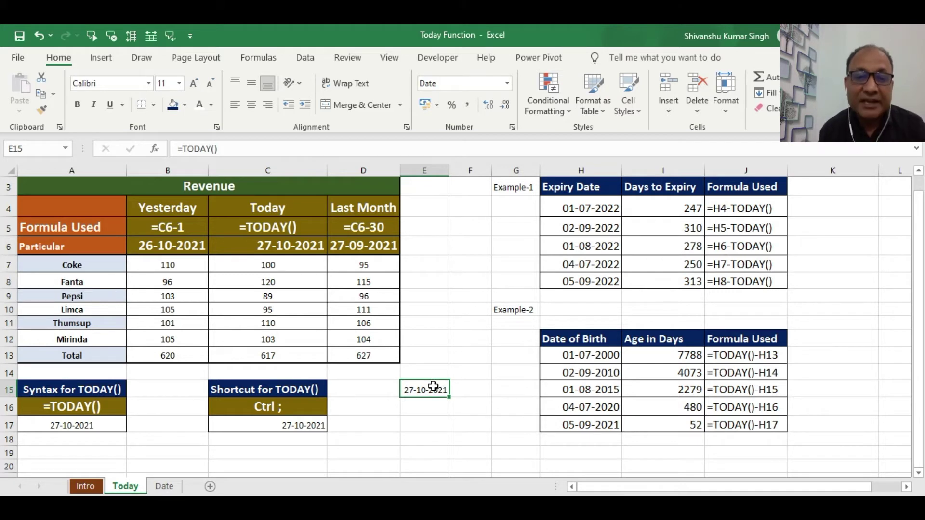
# Enter the fixed date 27-10-2021 in cell E17, two rows below the TODAY formula.
pyautogui.click(421, 420)
pyautogui.write('27')
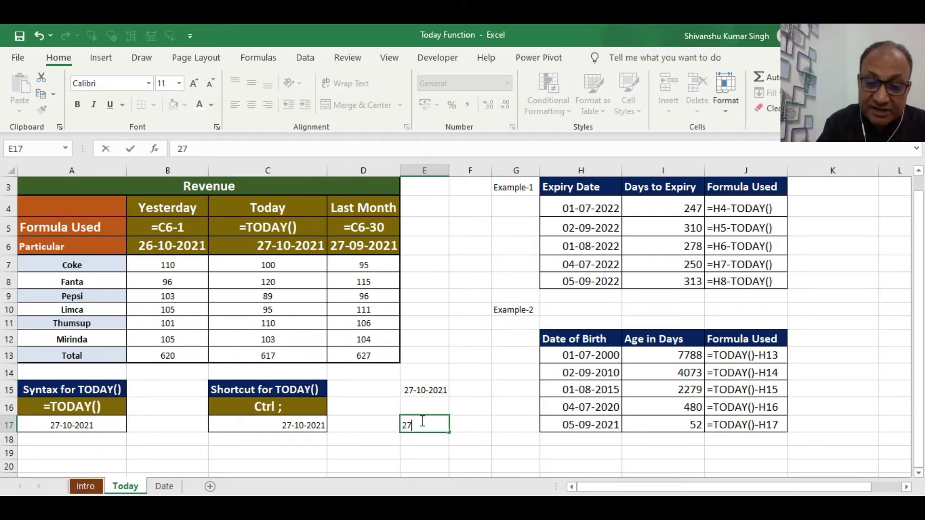
pyautogui.write('-10-2021')
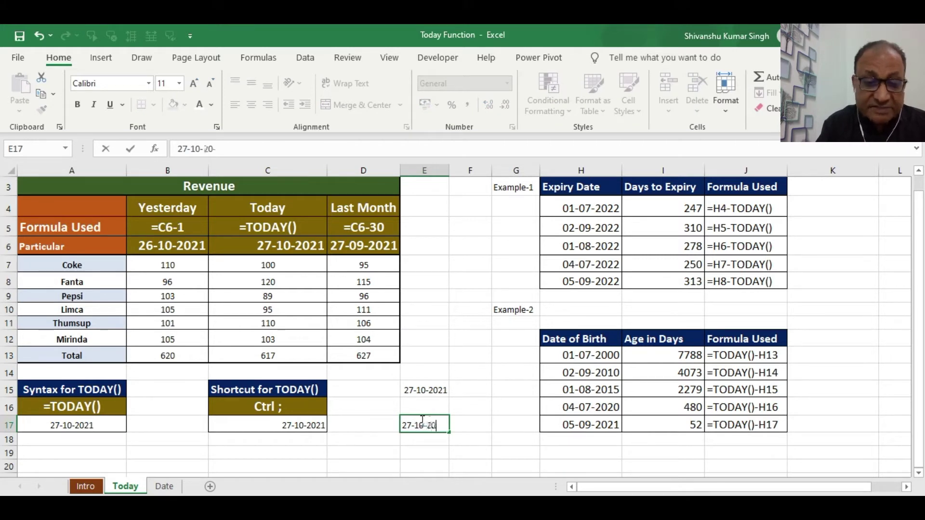
pyautogui.click(510, 446)
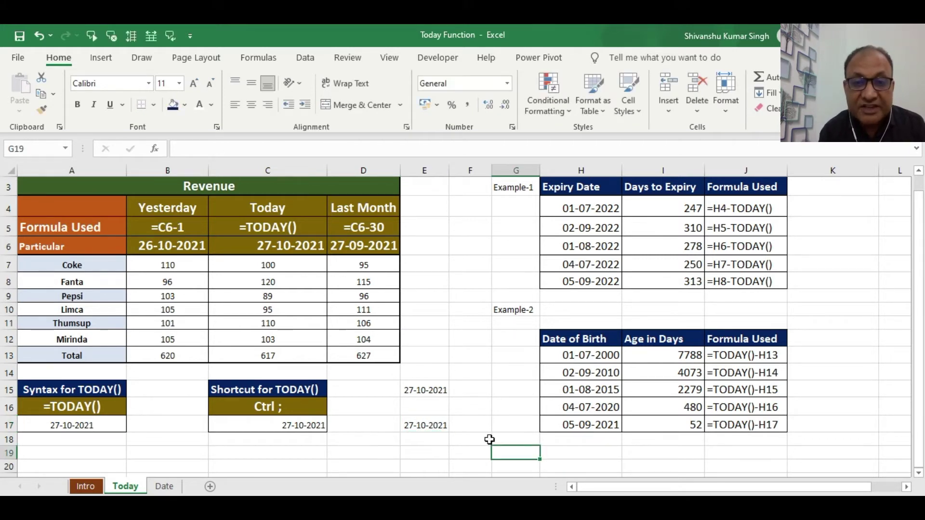
# Compare the contents of cell E15, holding the TODAY formula, with the fixed date in cell E17.
pyautogui.click(431, 427)
pyautogui.click(431, 391)
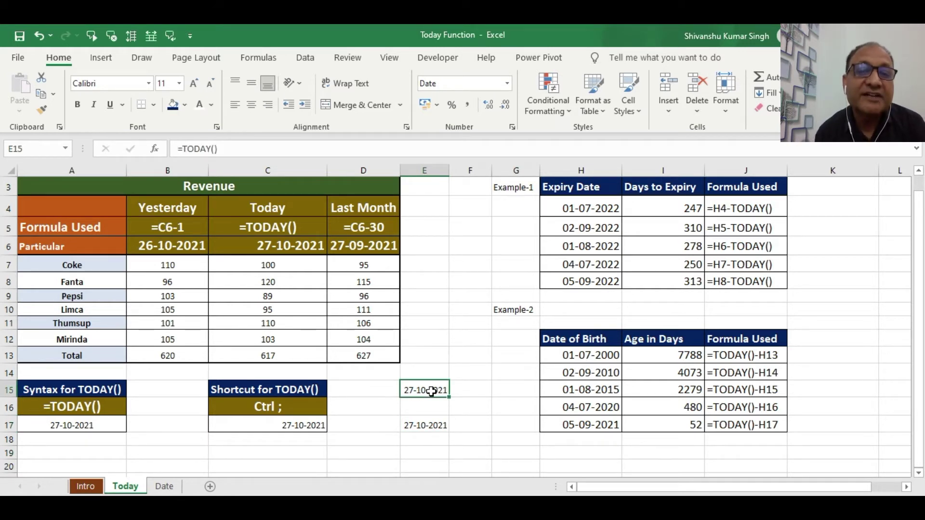
pyautogui.click(433, 425)
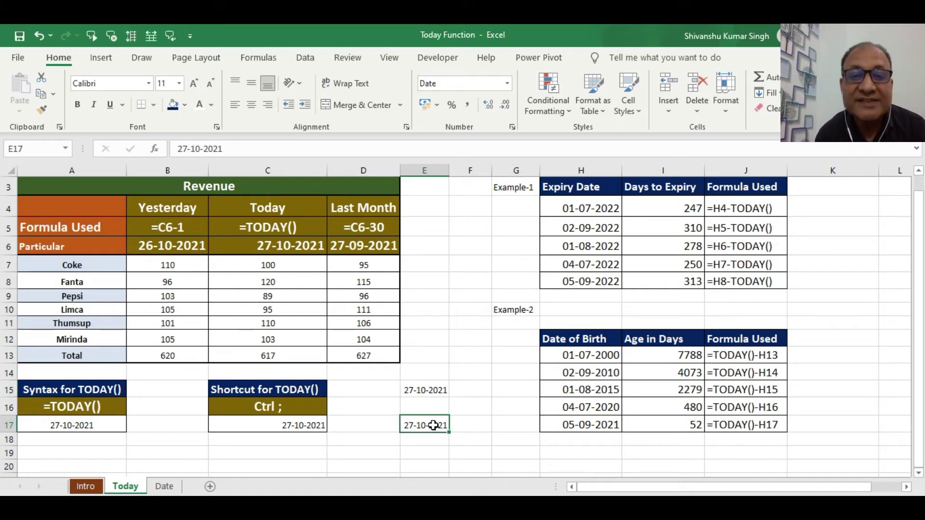
pyautogui.click(433, 389)
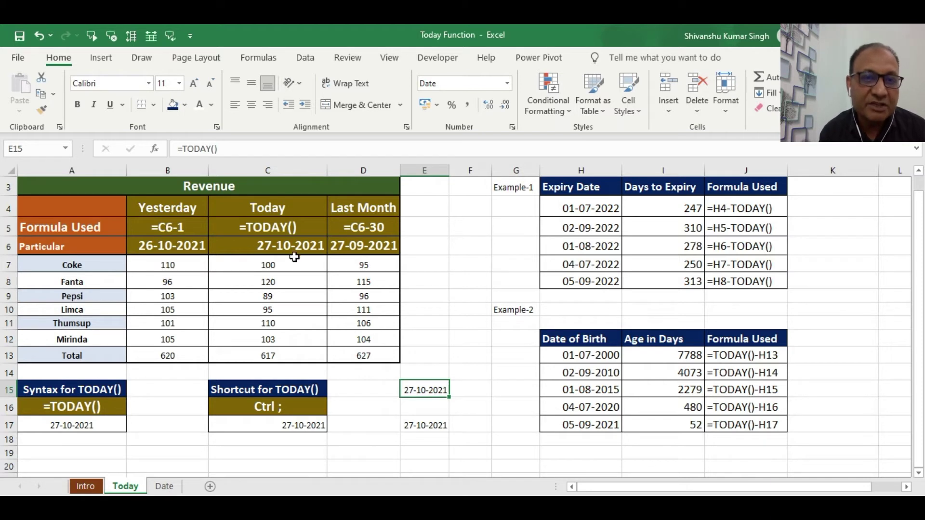
# Examine the Revenue table: today's date in C6, the product names in A7:A13 and the figures in B7:D13.
pyautogui.click(280, 242)
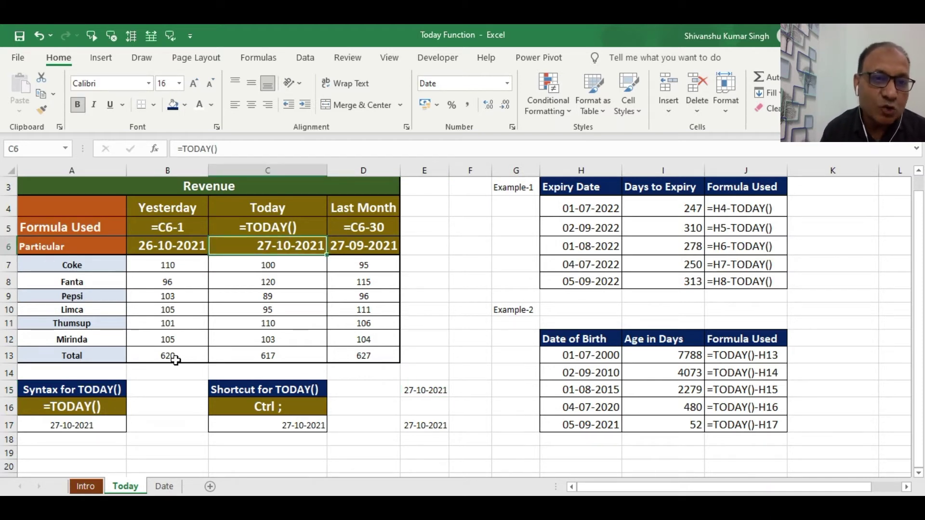
pyautogui.moveTo(76, 264); pyautogui.dragTo(85, 357)
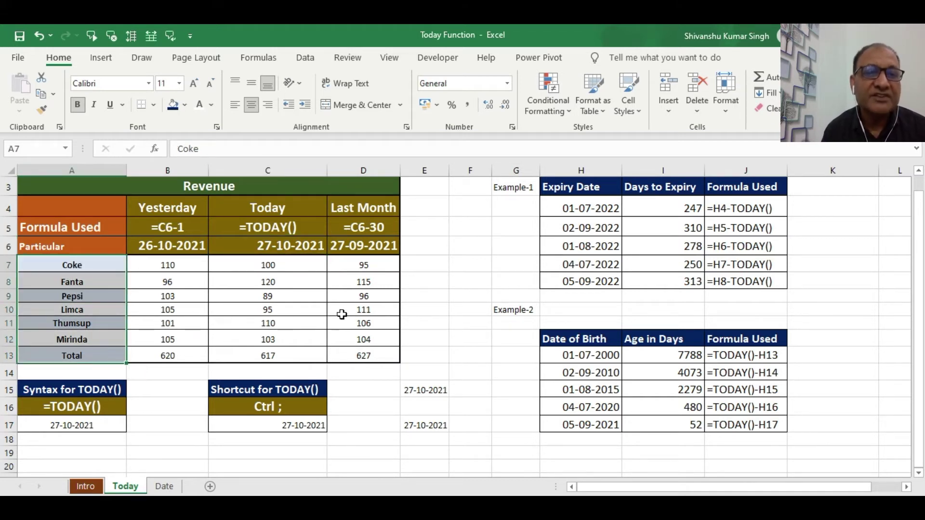
pyautogui.click(279, 207)
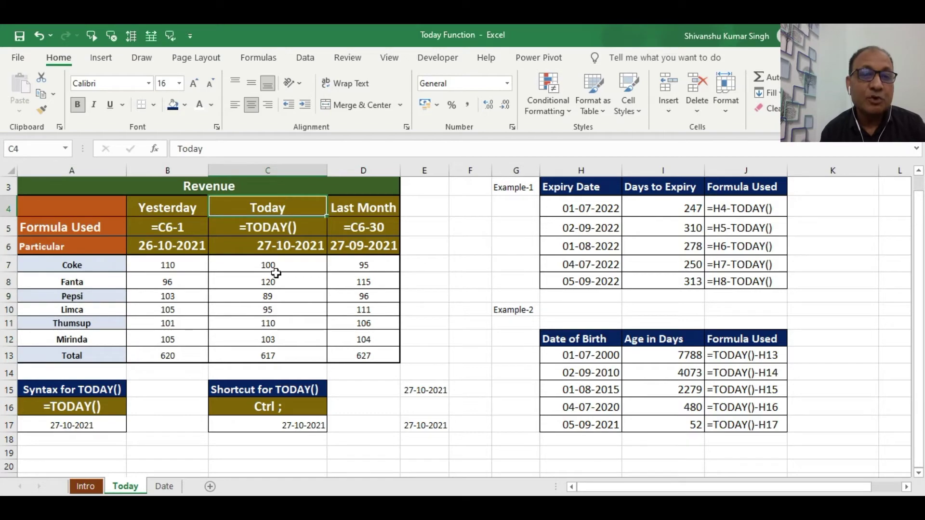
pyautogui.moveTo(275, 263); pyautogui.dragTo(280, 353)
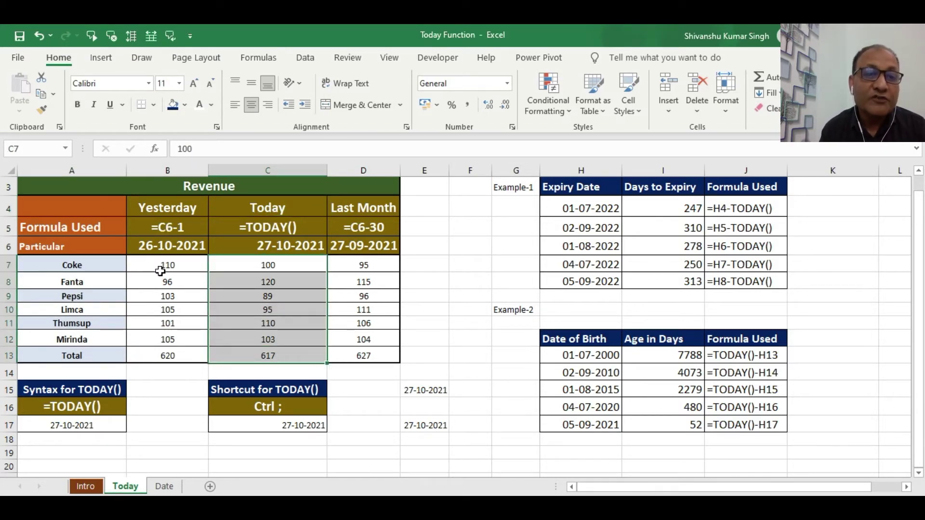
pyautogui.keyDown('ctrl'); pyautogui.scroll(-1, 159, 271); pyautogui.keyUp('ctrl')
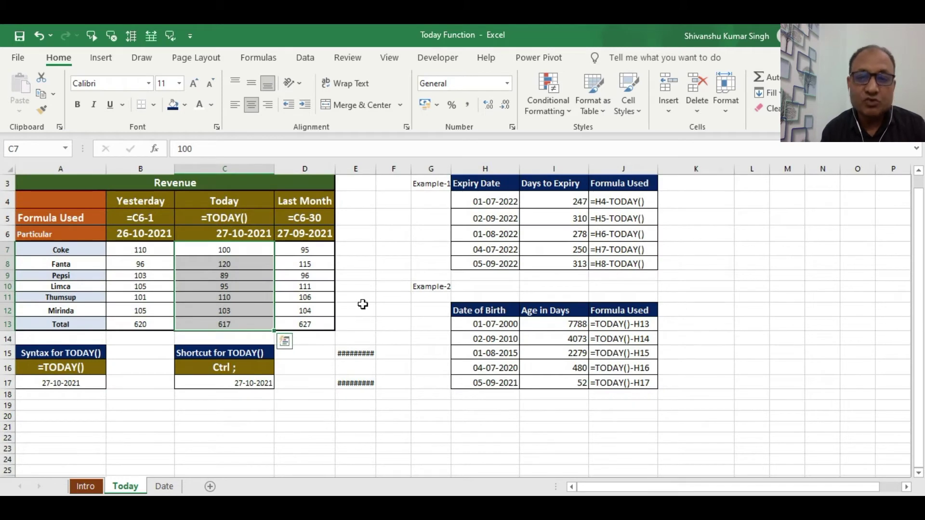
pyautogui.click(881, 503)
pyautogui.click(881, 504)
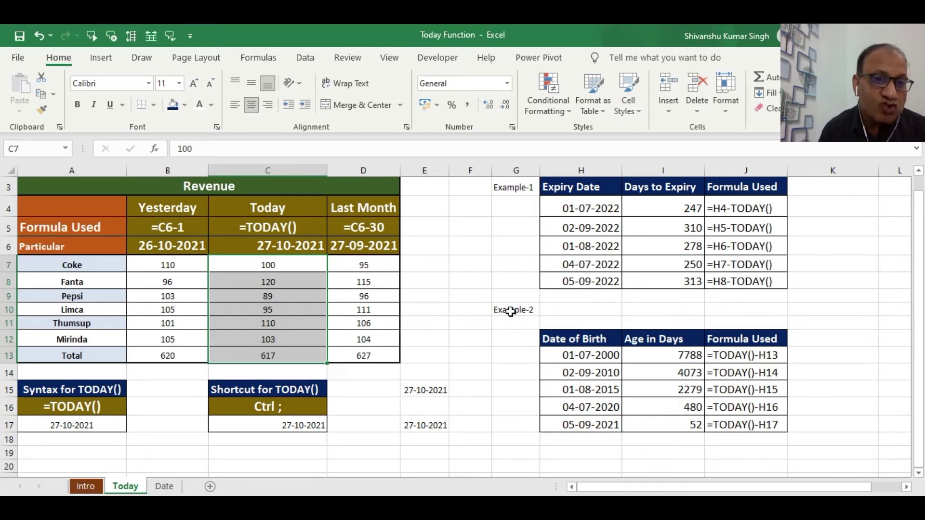
pyautogui.moveTo(150, 266); pyautogui.dragTo(371, 353)
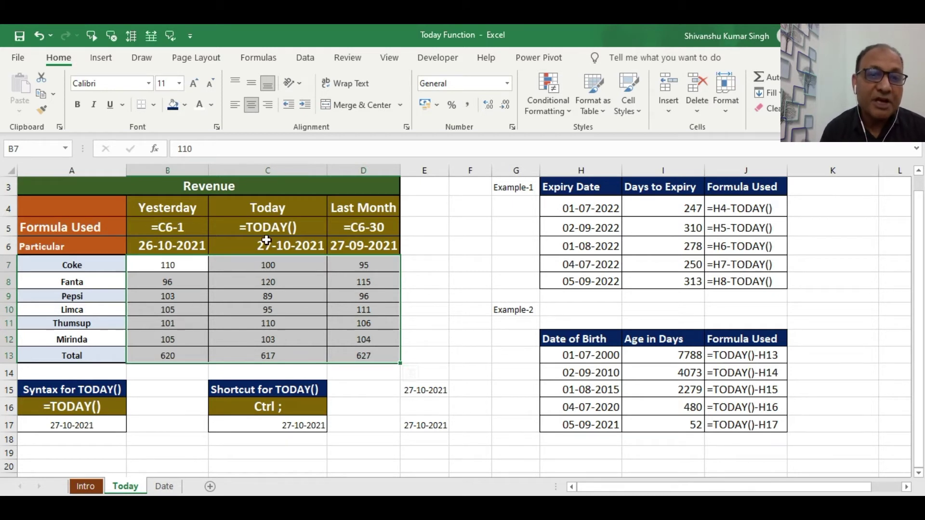
# Clear the dates in B6:D6 of the Revenue table and enter =today() in C6 under Today.
pyautogui.moveTo(196, 247); pyautogui.dragTo(351, 252)
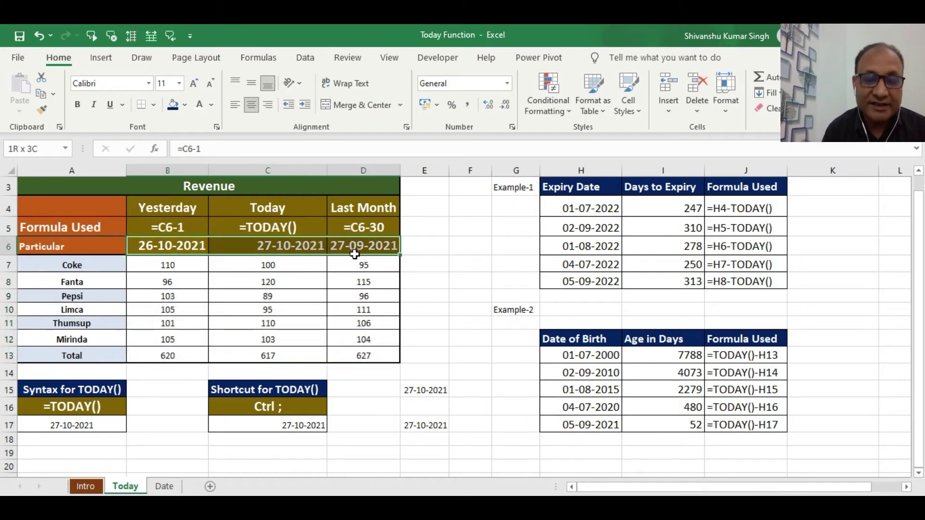
pyautogui.press('Delete')
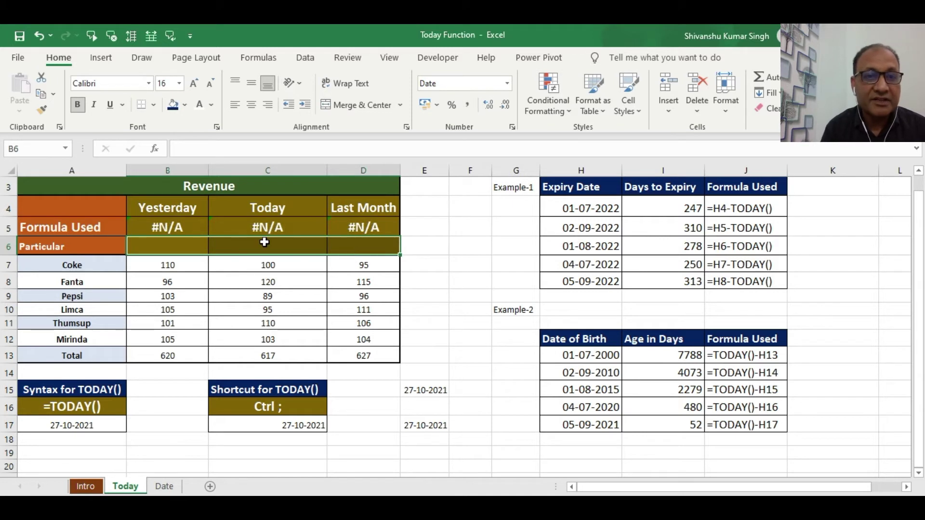
pyautogui.click(265, 244)
pyautogui.write('=')
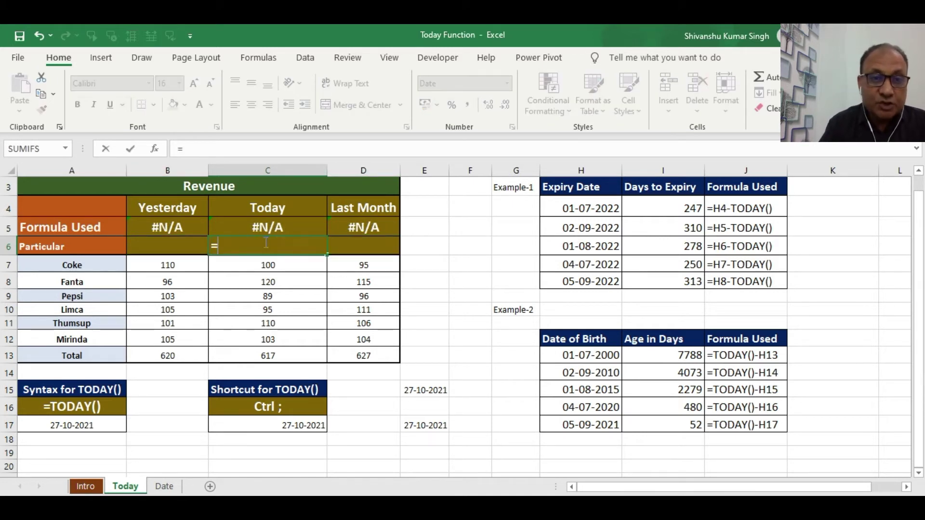
pyautogui.write('toda')
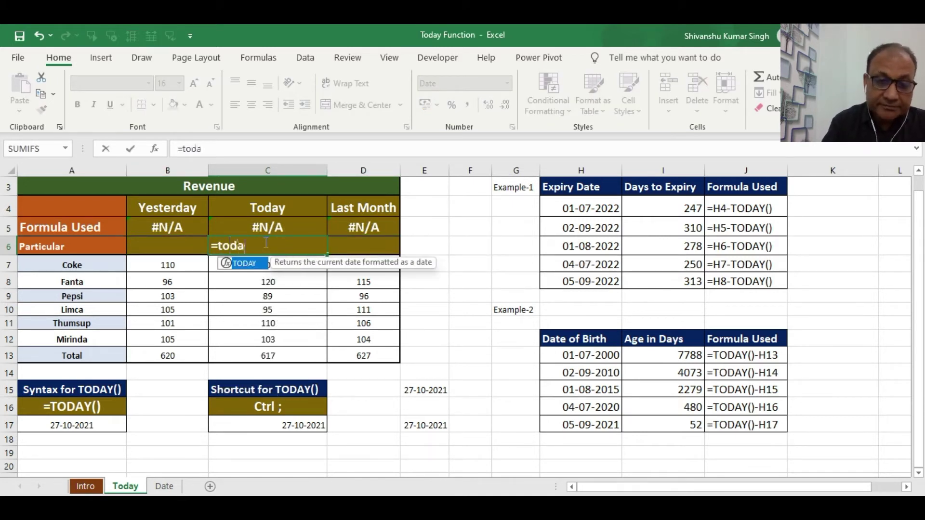
pyautogui.write('y()')
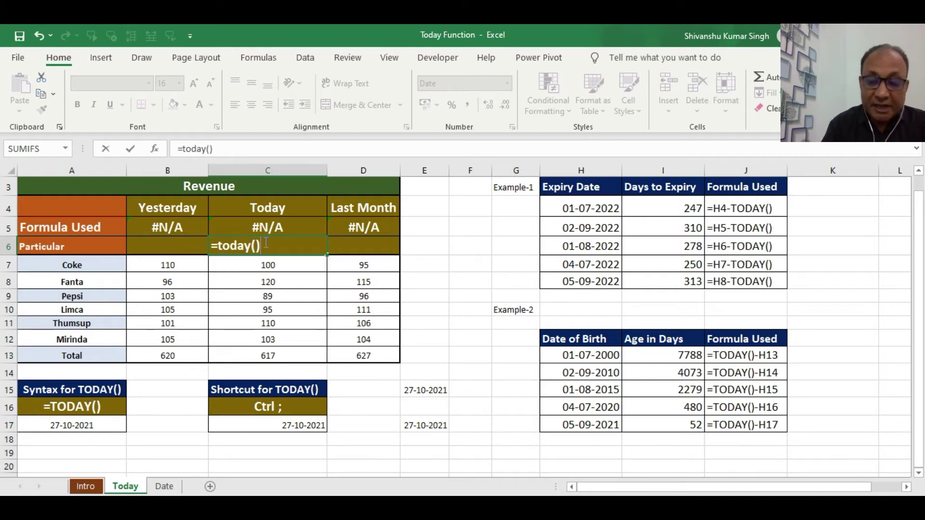
pyautogui.press('Return')
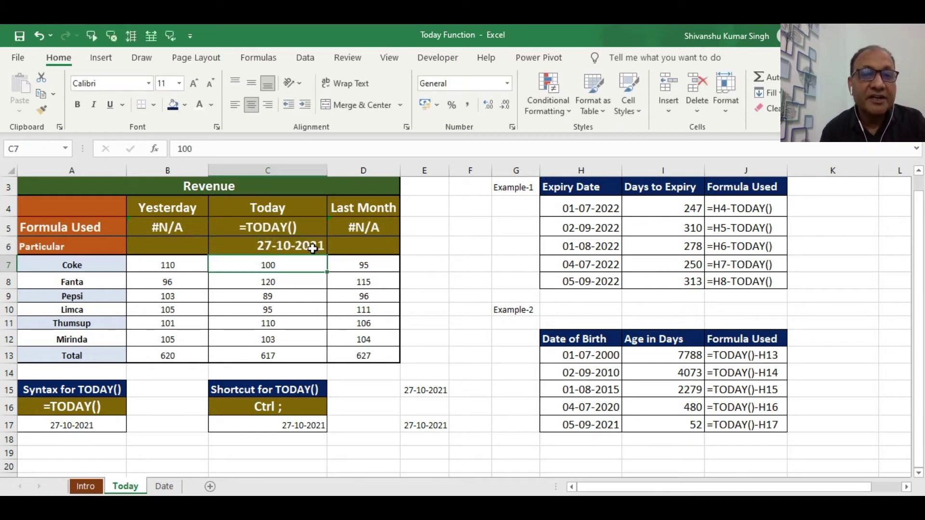
# Enter the formula =C6-1 in B6 to calculate the date under Yesterday.
pyautogui.click(183, 245)
pyautogui.write('=')
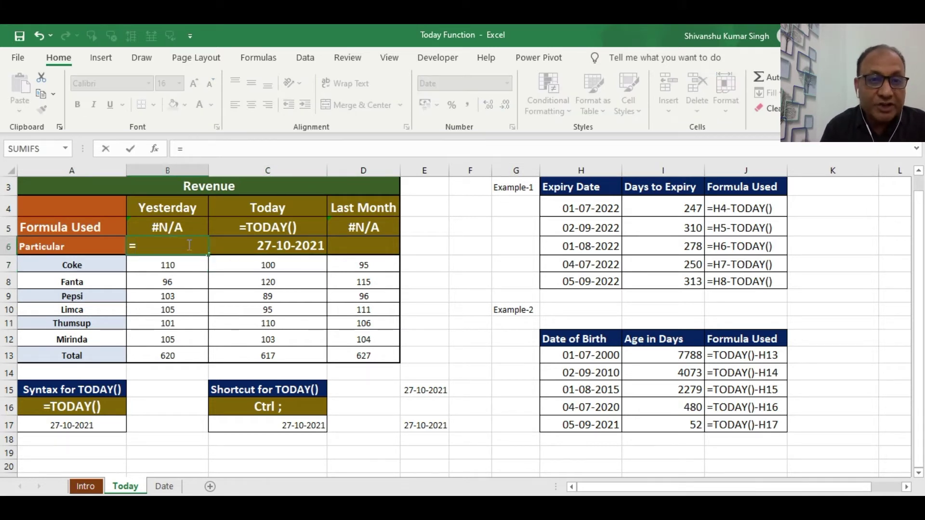
pyautogui.click(292, 246)
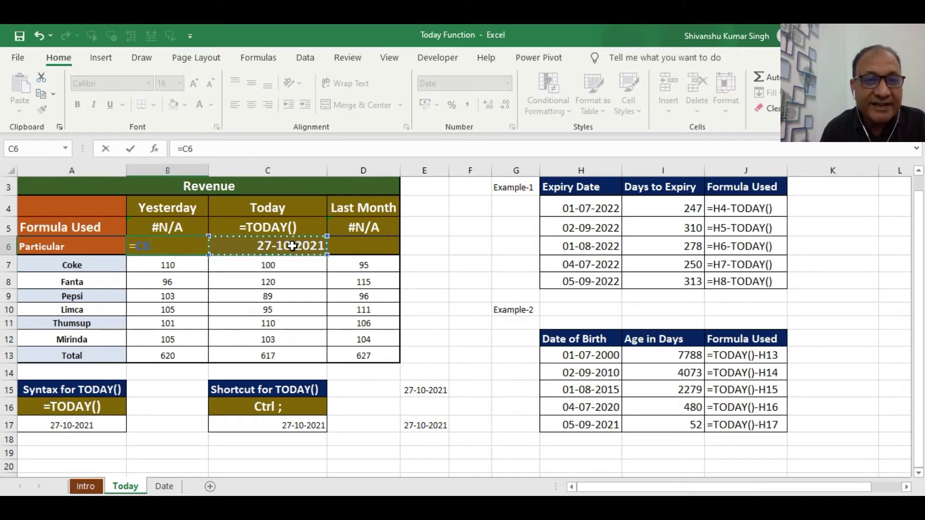
pyautogui.click(195, 150)
pyautogui.write('-1')
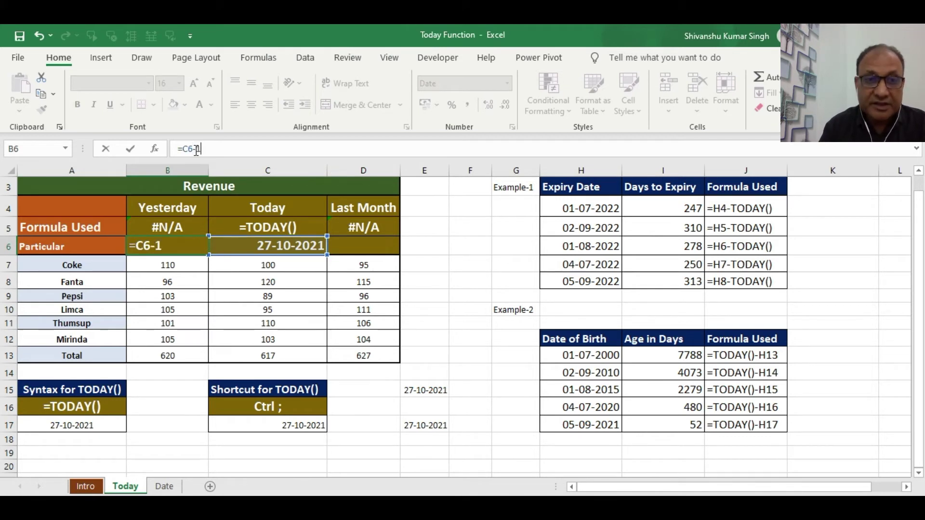
pyautogui.press('Return')
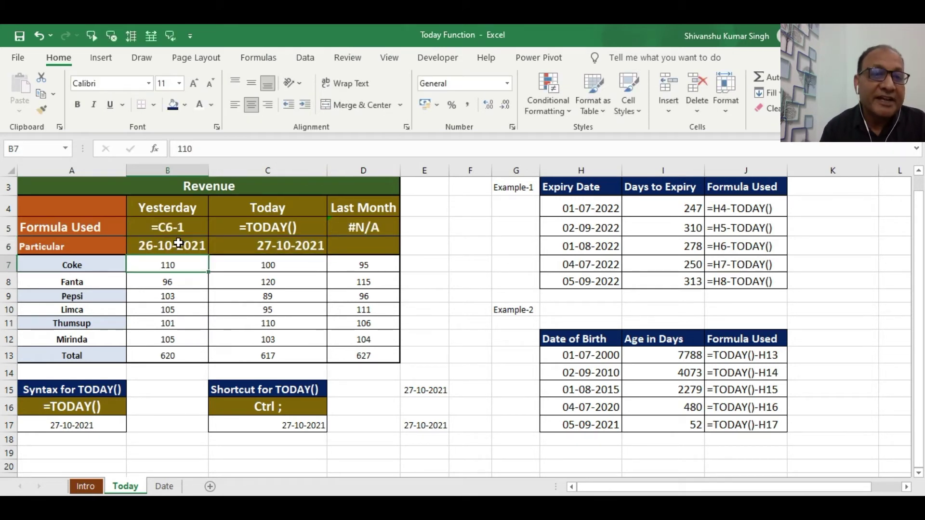
# Enter the formula =C6-30 in D6 under Last Month and select the revenue figures in B7:D13.
pyautogui.click(344, 248)
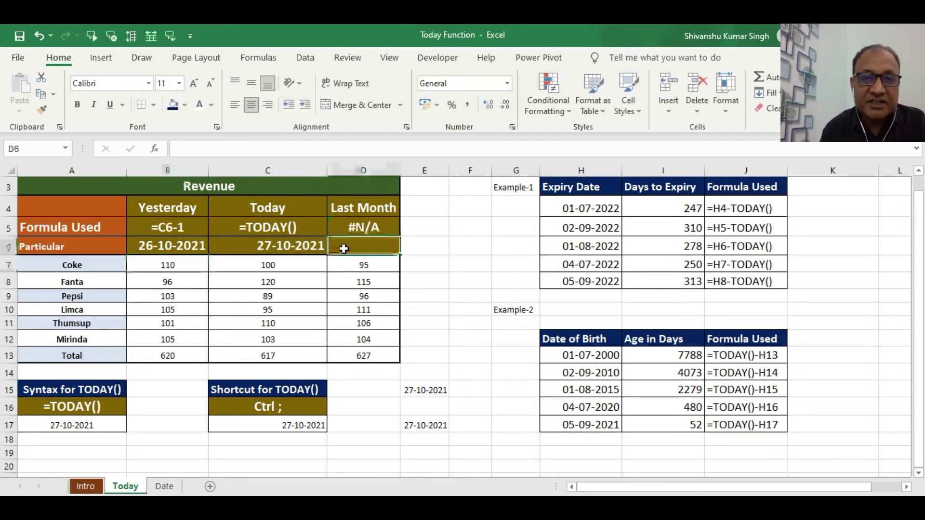
pyautogui.doubleClick(345, 249)
pyautogui.write('=')
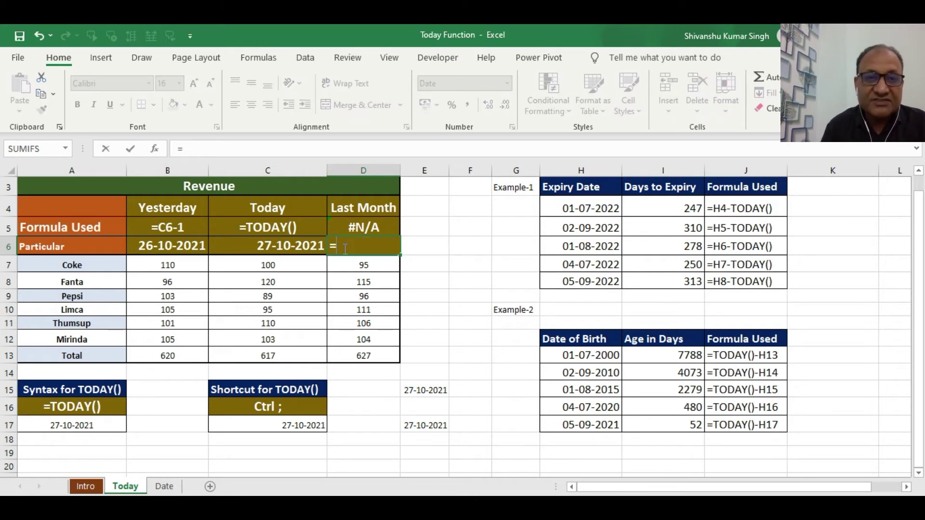
pyautogui.click(289, 247)
pyautogui.write('-30')
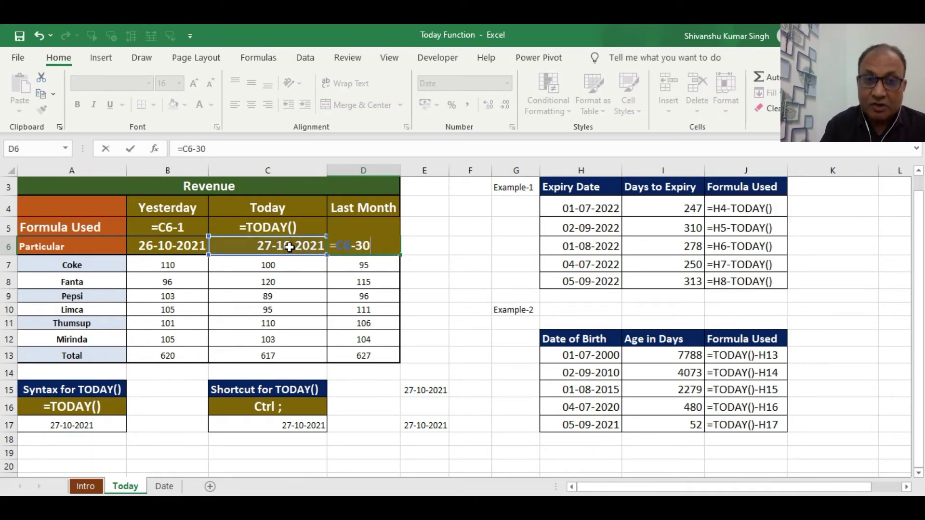
pyautogui.press('Return')
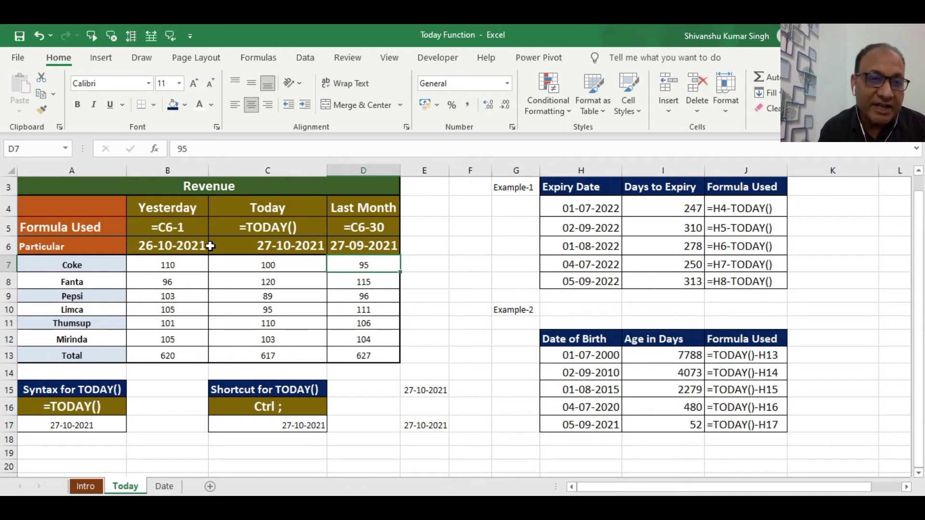
pyautogui.moveTo(180, 263); pyautogui.dragTo(374, 355)
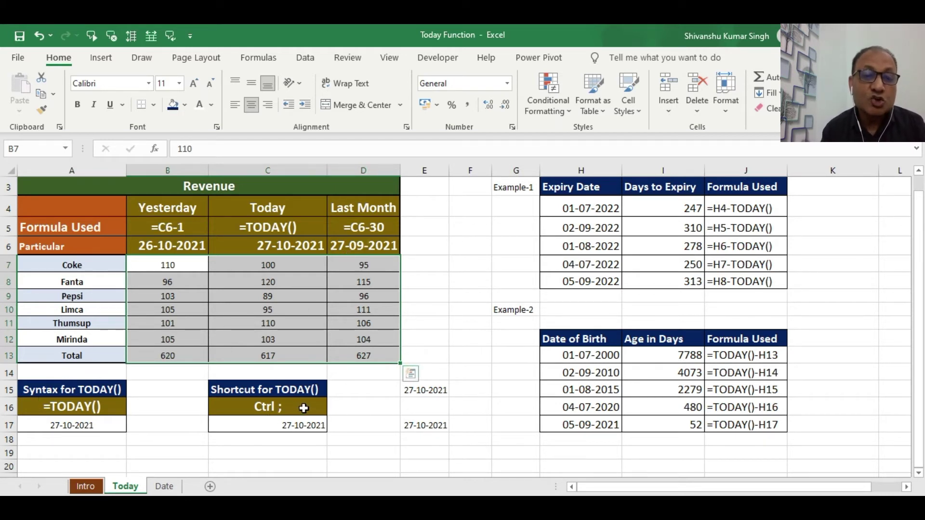
# Try entering the current date 27-10-2021 as a fixed value in cell F5, clear it and select C15:C17.
pyautogui.click(465, 228)
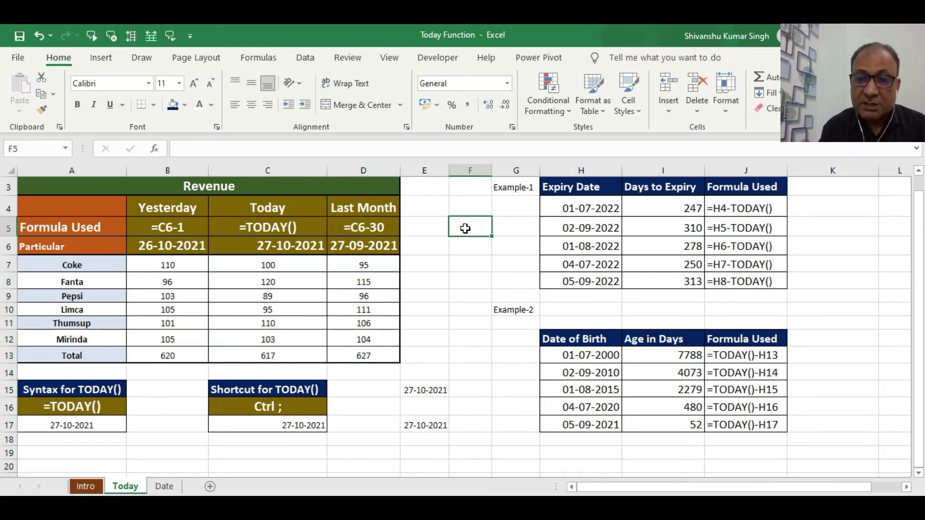
pyautogui.hotkey('ctrl', ';')
pyautogui.click(482, 261)
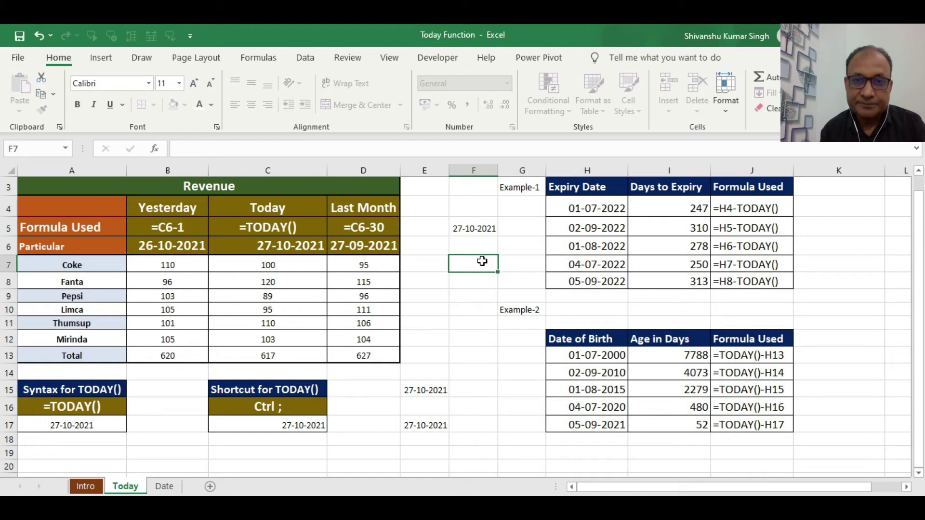
pyautogui.click(482, 226)
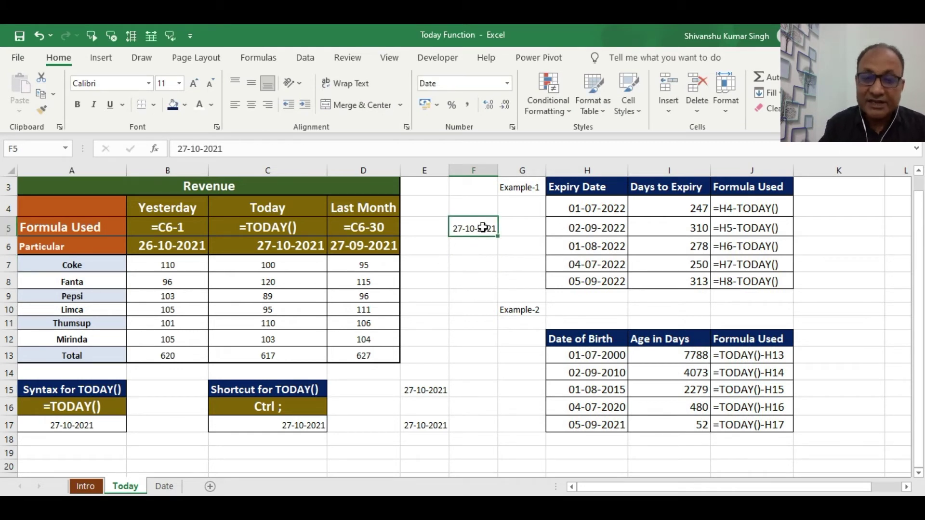
pyautogui.moveTo(264, 387); pyautogui.dragTo(279, 424)
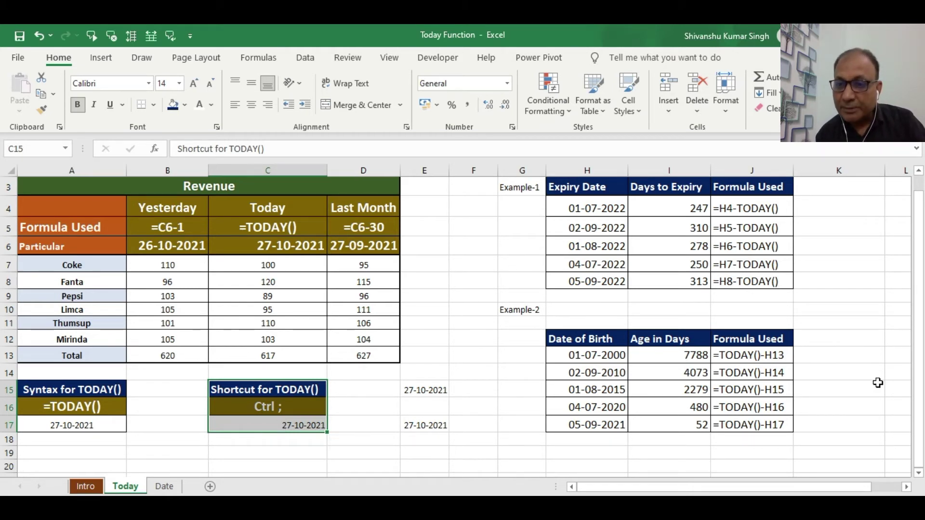
# Clear the Days to Expiry formulas in I4:I8 of the Example-1 table.
pyautogui.moveTo(682, 486); pyautogui.dragTo(704, 487)
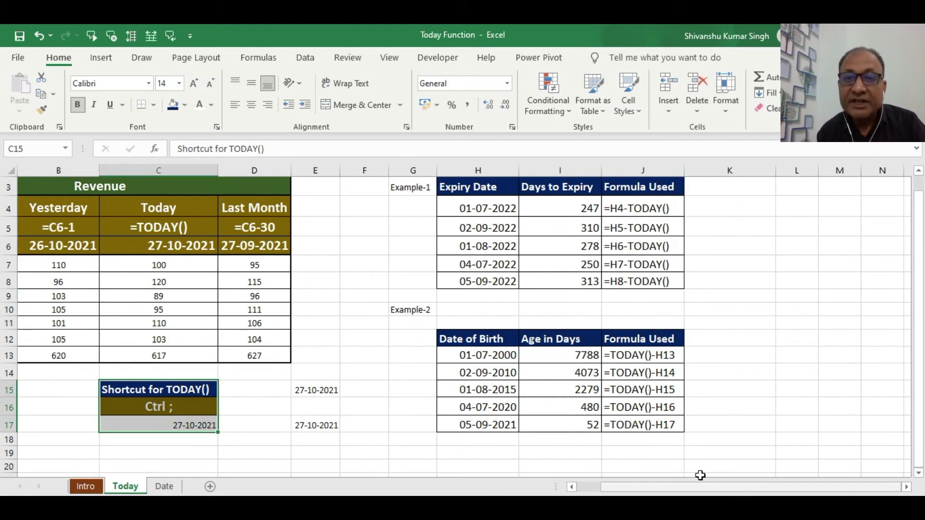
pyautogui.click(566, 208)
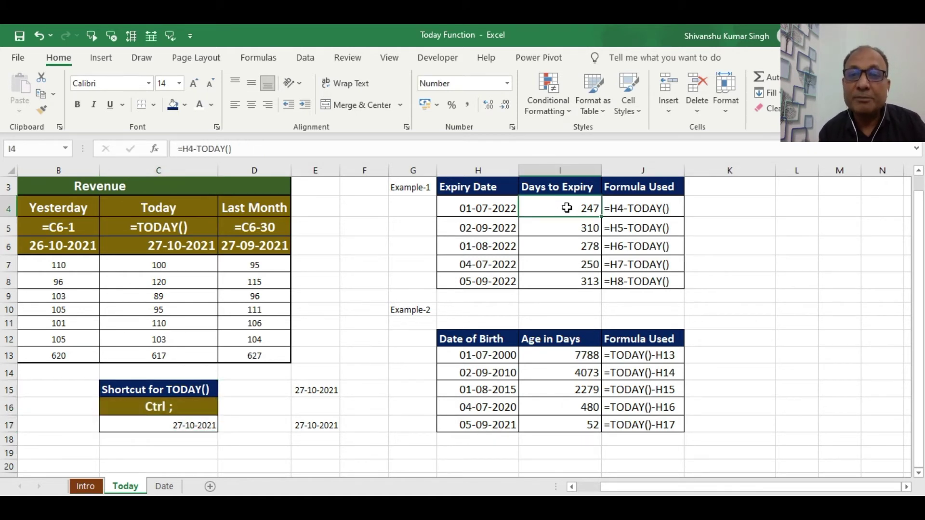
pyautogui.moveTo(566, 207); pyautogui.dragTo(566, 281)
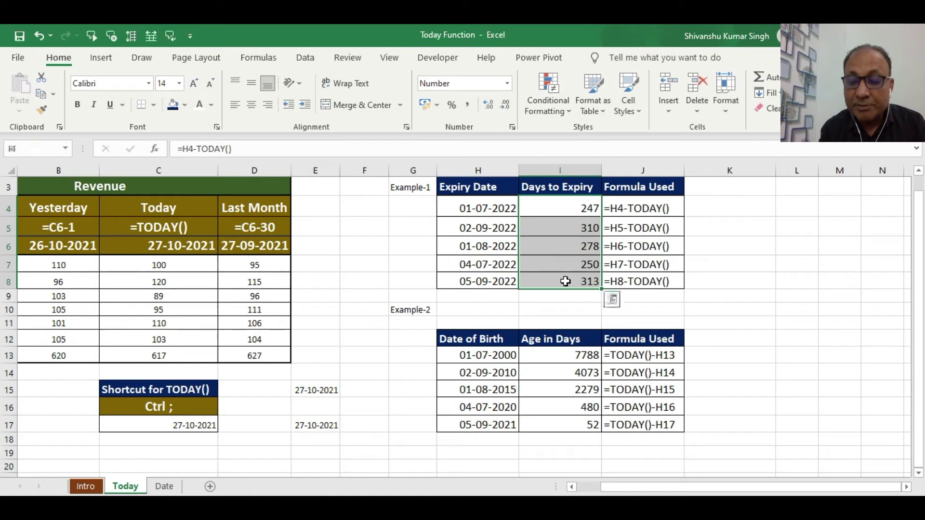
pyautogui.press('Delete')
# Enter the formula =H4-TODAY() in I4 under Days to Expiry and fill it down to I8.
pyautogui.click(474, 208)
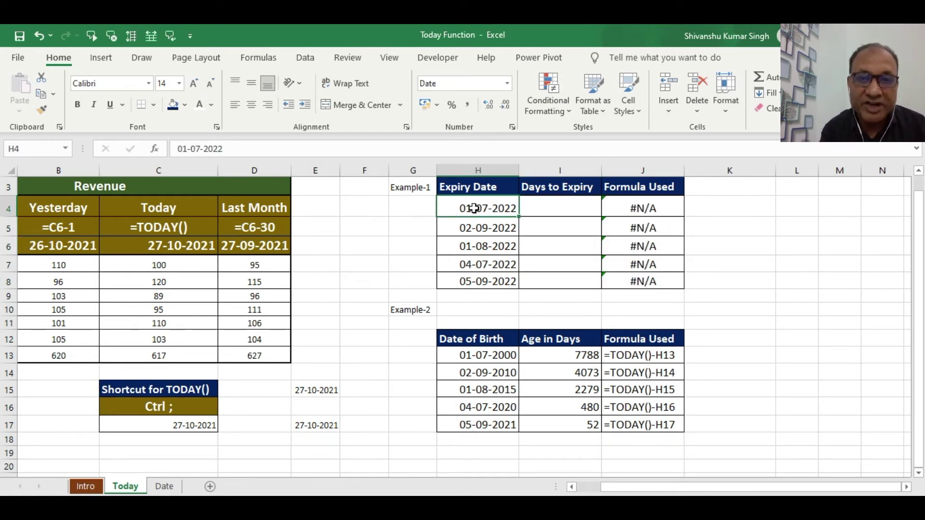
pyautogui.click(566, 208)
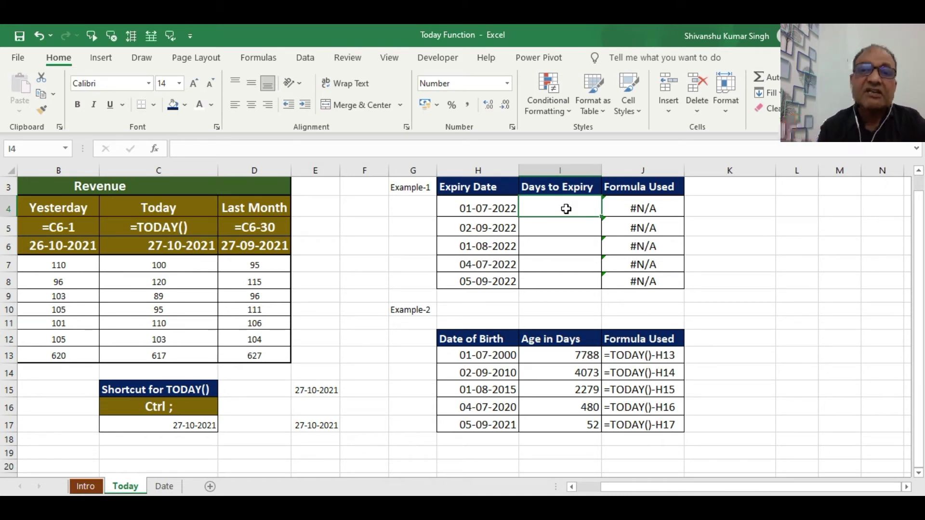
pyautogui.write('=')
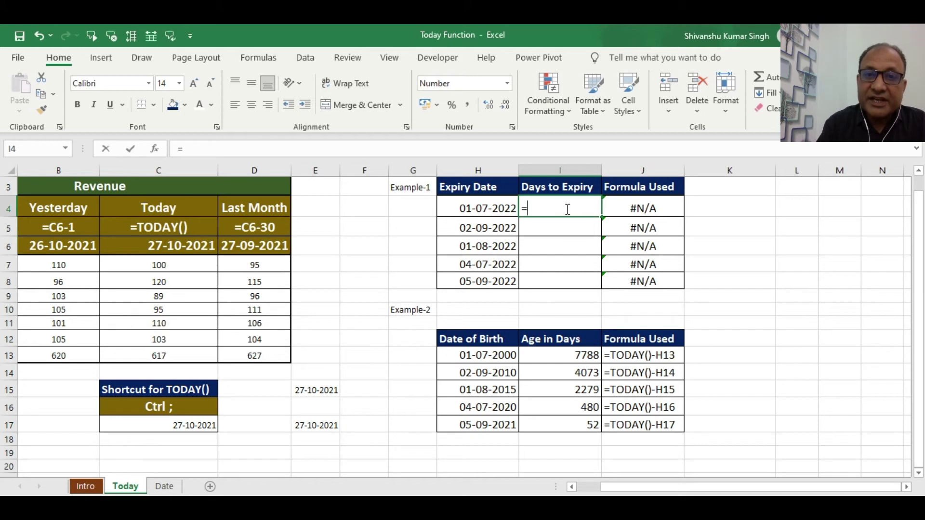
pyautogui.click(466, 206)
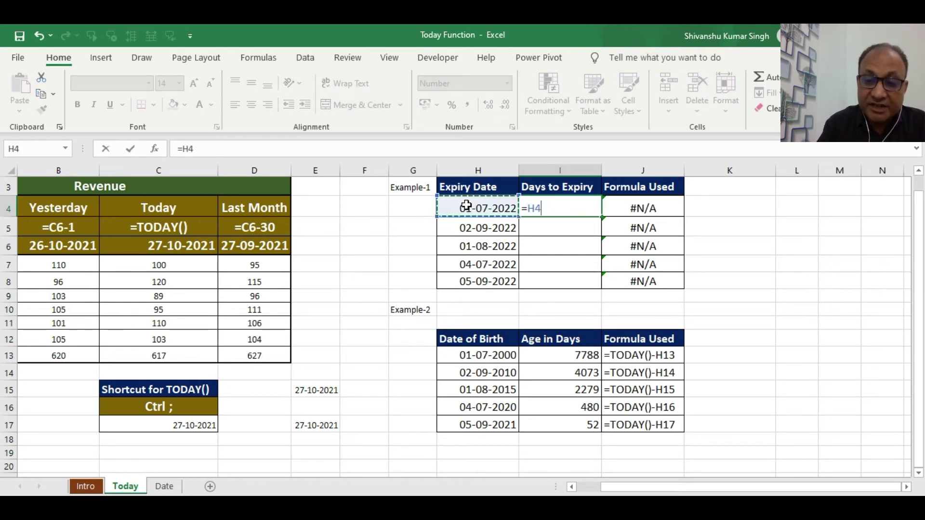
pyautogui.write('-')
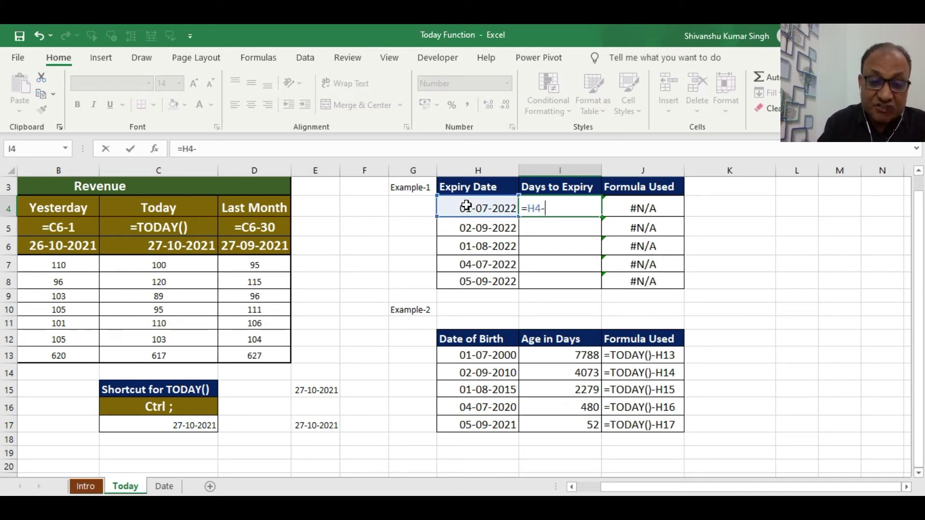
pyautogui.write('today()')
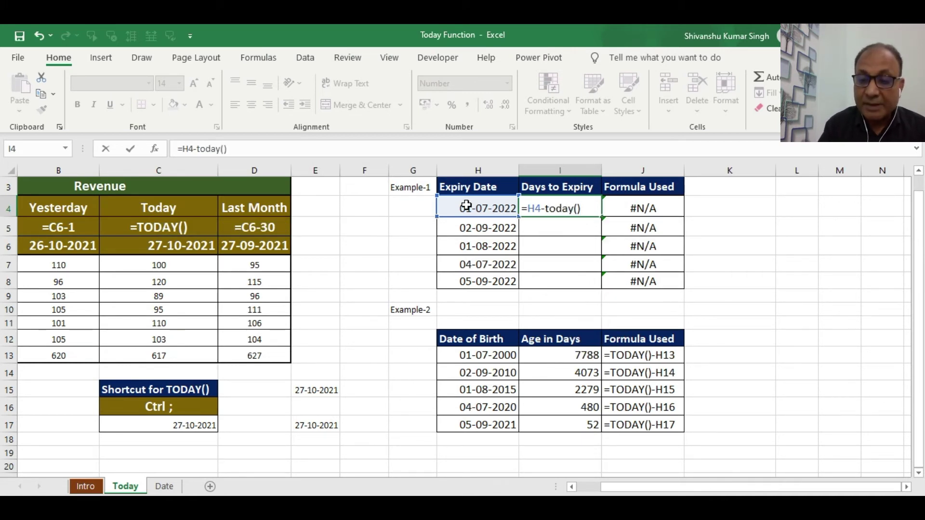
pyautogui.press('Return')
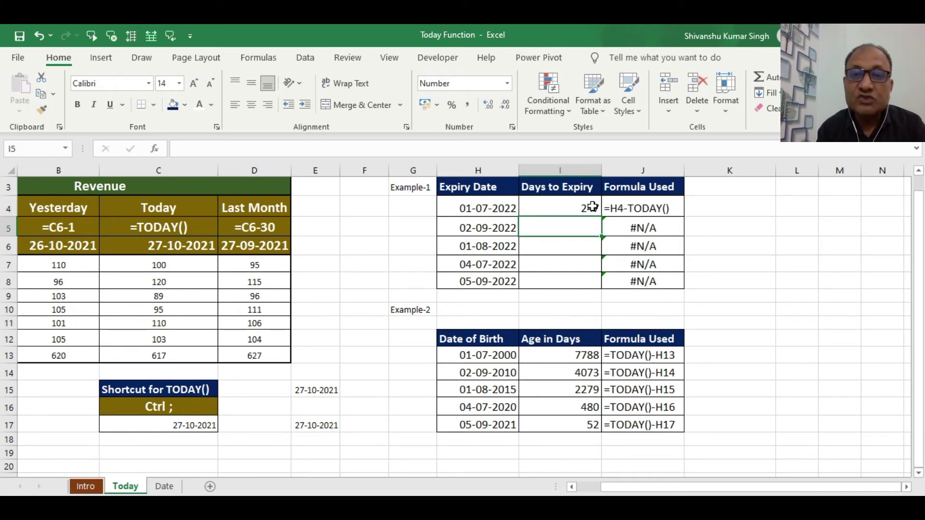
pyautogui.click(592, 206)
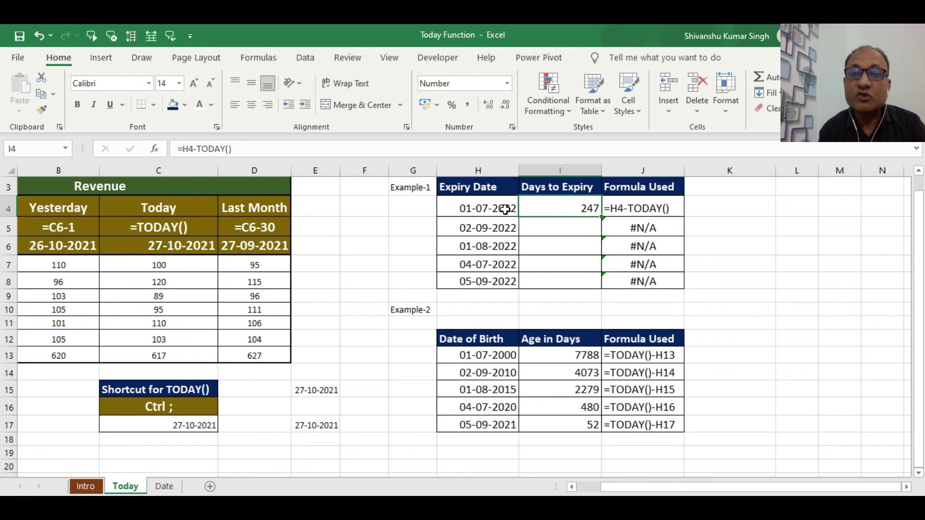
pyautogui.moveTo(603, 217); pyautogui.dragTo(602, 289)
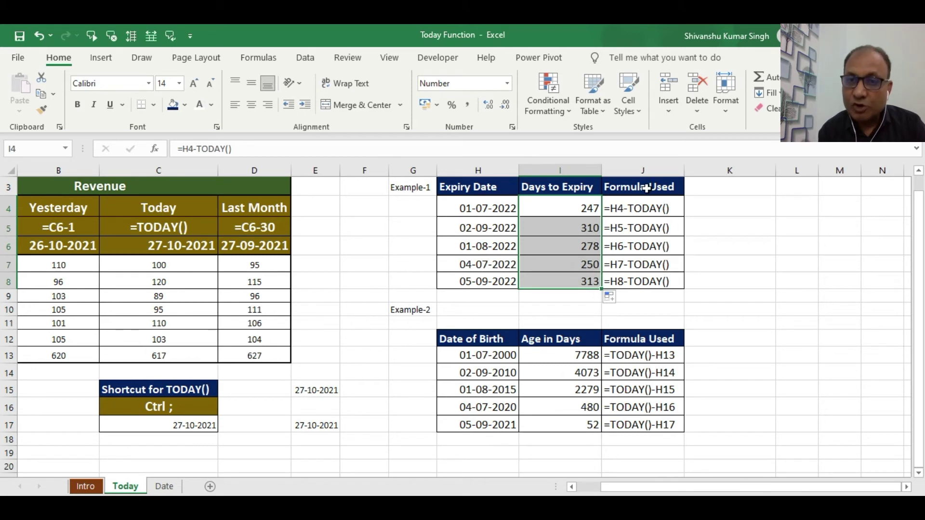
# Inspect the FORMULATEXT formula in J4 under Formula Used and the Days to Expiry formula in I4.
pyautogui.doubleClick(630, 208)
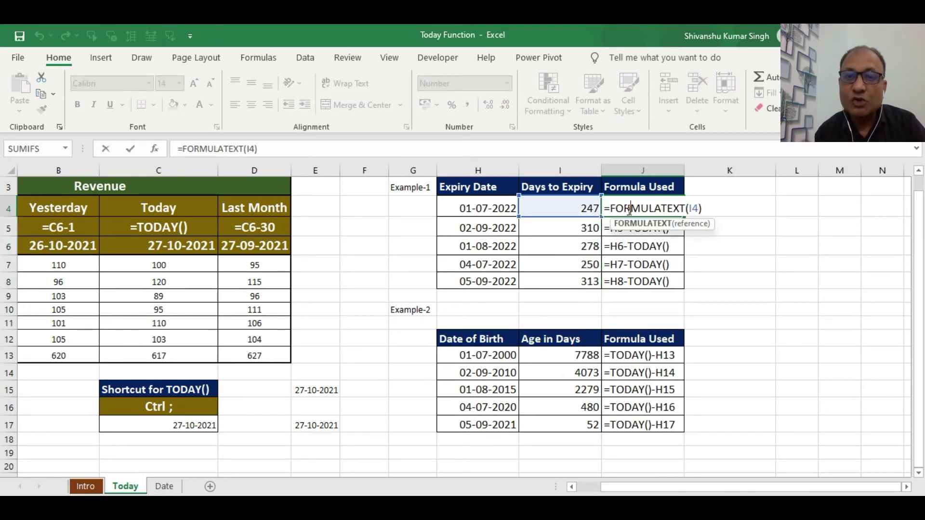
pyautogui.press('Return')
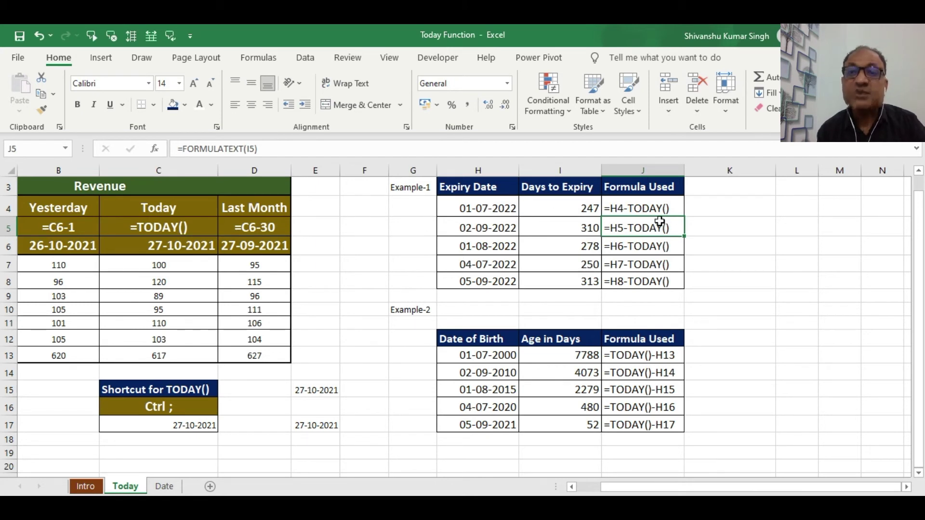
pyautogui.click(558, 206)
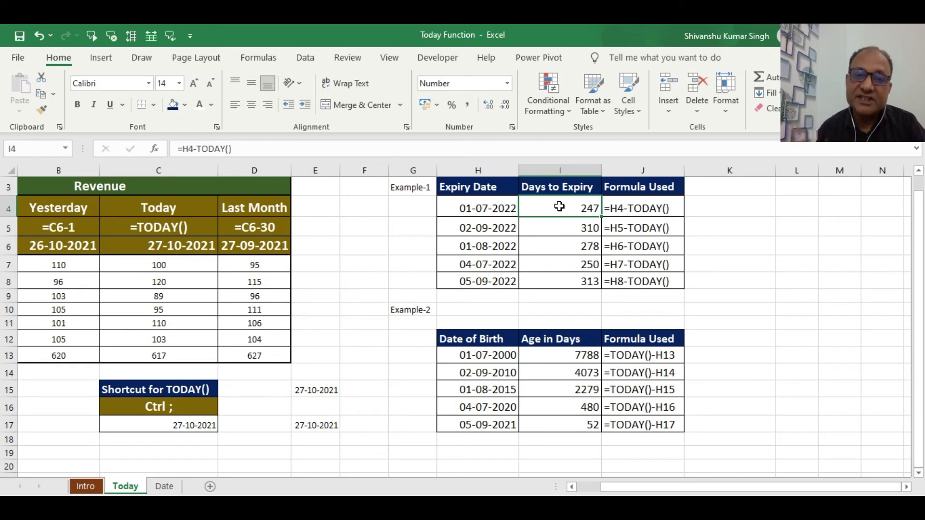
# Change the expiry date in H8 to 05-11-2021 and select its Days to Expiry cell.
pyautogui.doubleClick(517, 279)
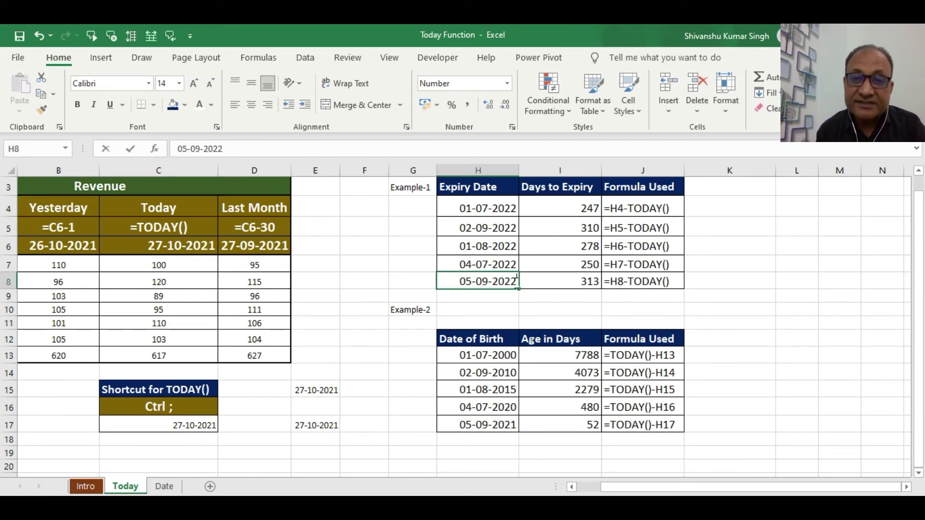
pyautogui.press('BackSpace')
pyautogui.write('1')
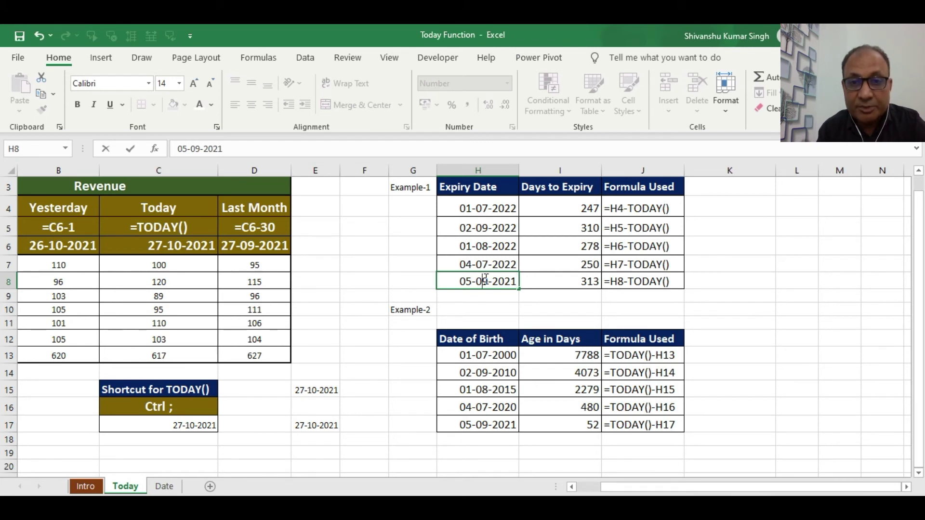
pyautogui.click(488, 280)
pyautogui.press('BackSpace')
pyautogui.press('BackSpace')
pyautogui.write('11')
pyautogui.press('Return')
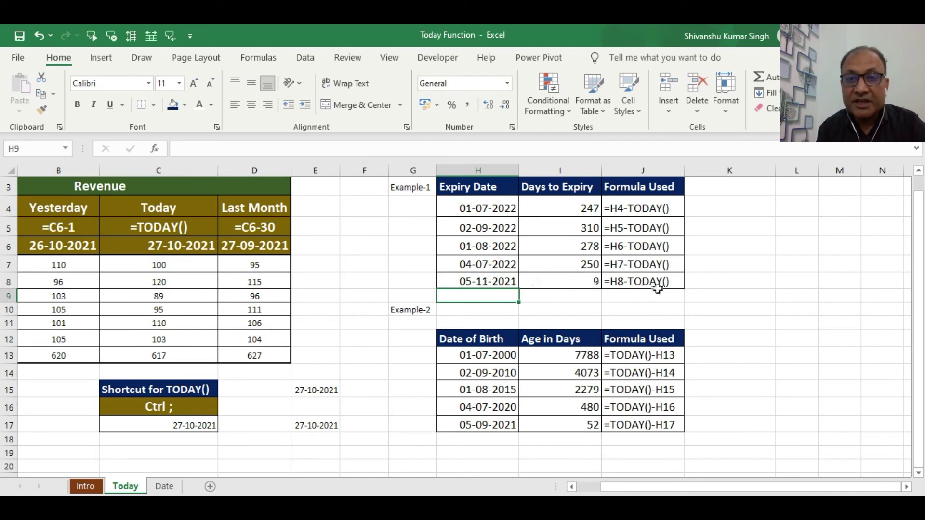
pyautogui.click(572, 276)
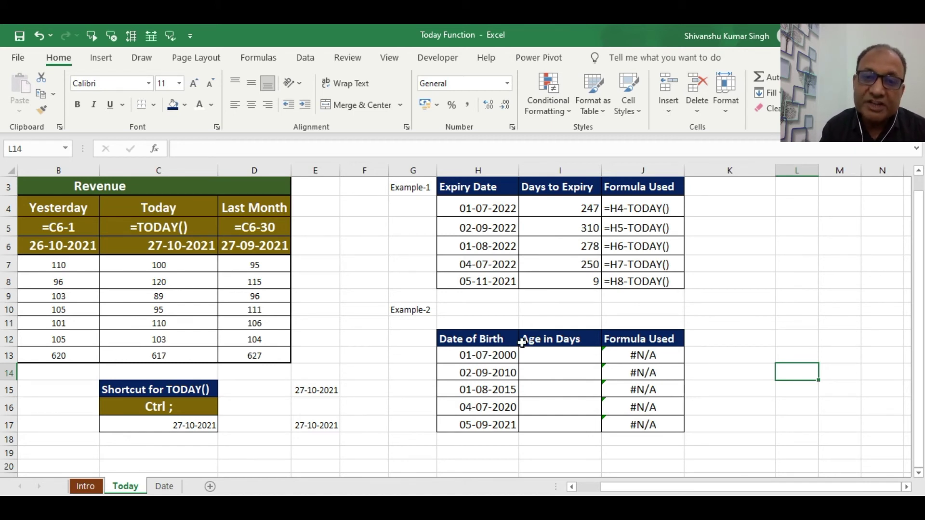
# Enter the formula =TODAY()-H13 in I13 under Age in Days and fill it down to I17.
pyautogui.click(552, 355)
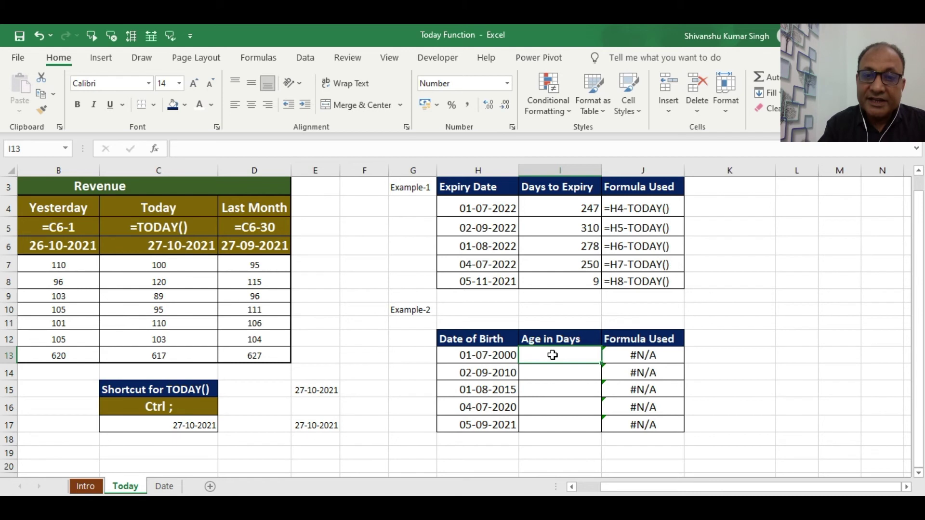
pyautogui.write('=')
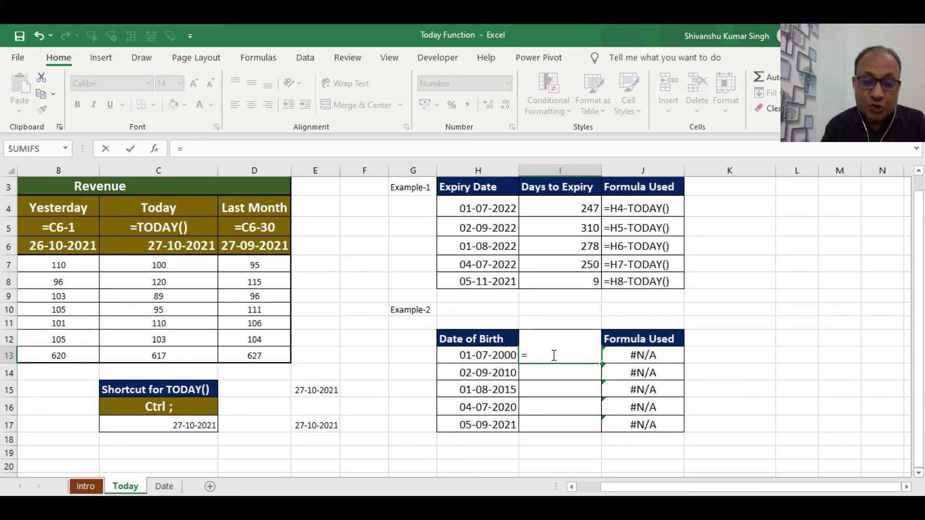
pyautogui.write('To')
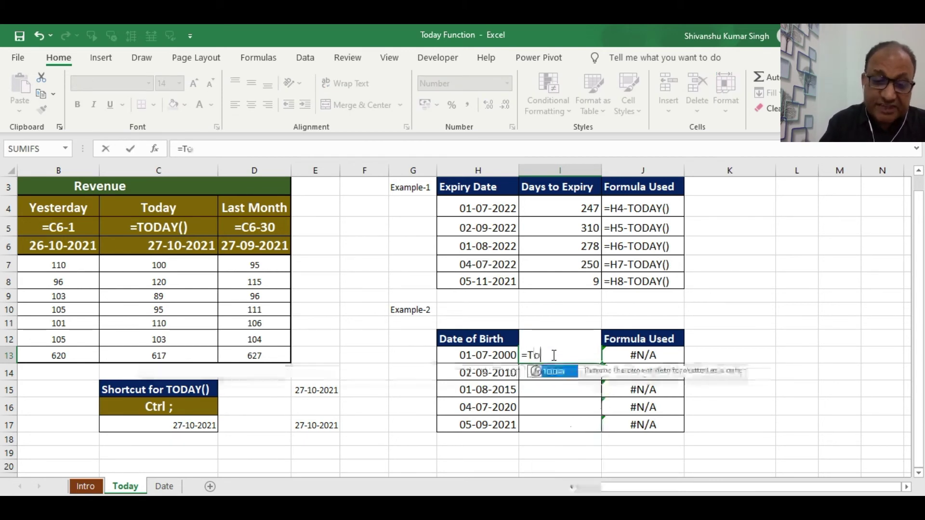
pyautogui.write('day()-')
pyautogui.click(492, 355)
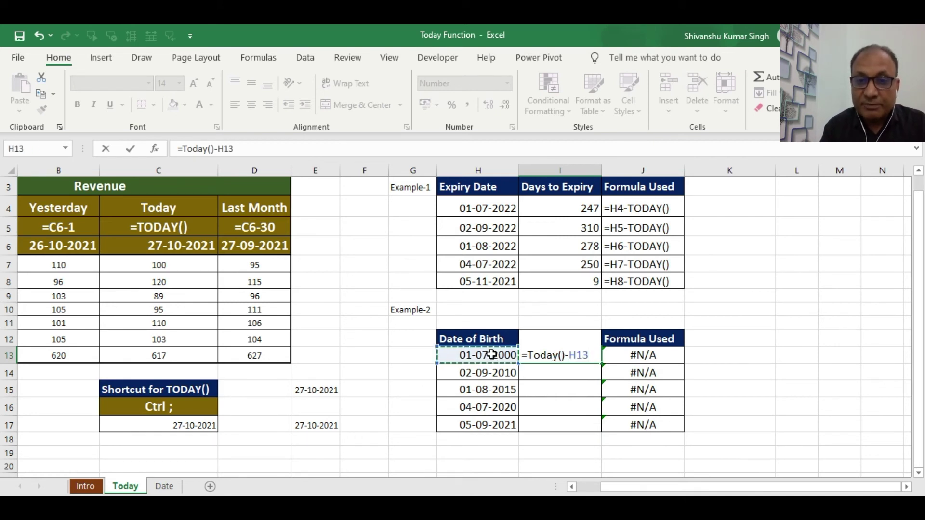
pyautogui.press('Return')
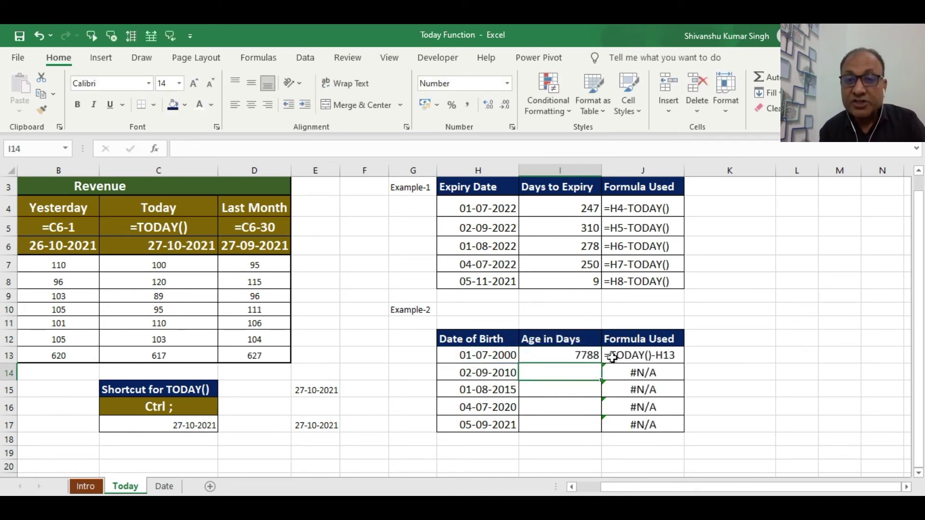
pyautogui.click(595, 354)
pyautogui.moveTo(602, 364); pyautogui.dragTo(595, 437)
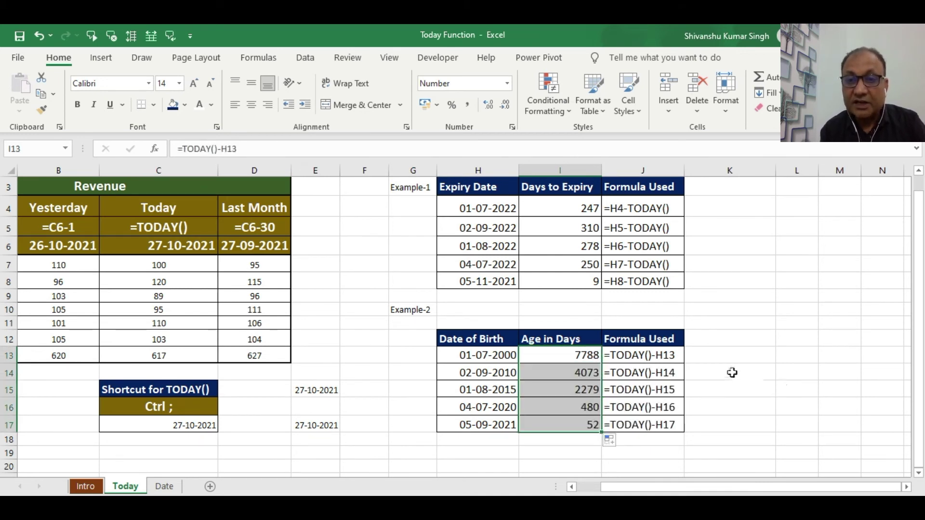